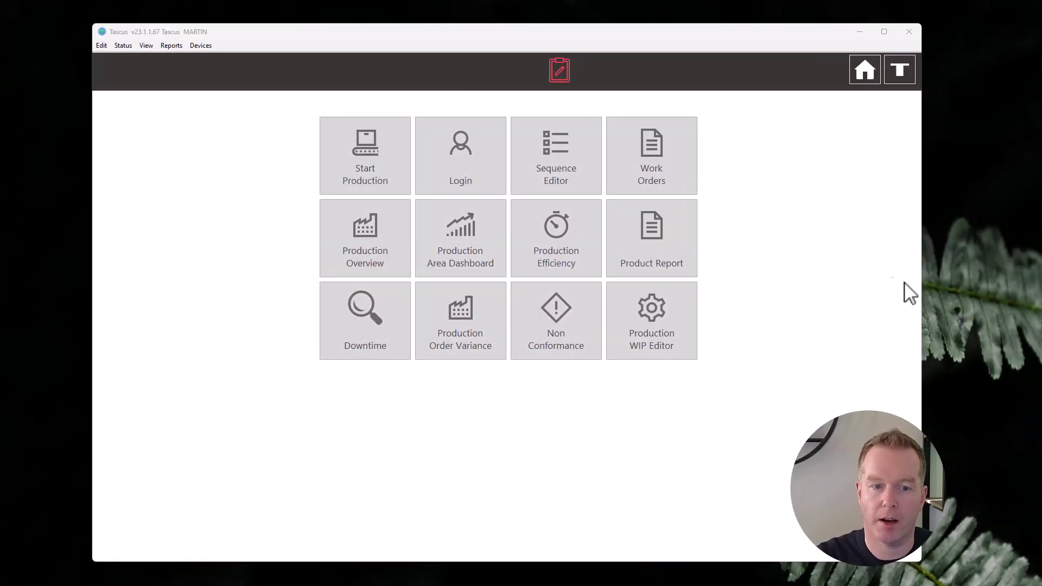
Open the Tascus Help Centre and search for 'tighten'.
click(910, 74)
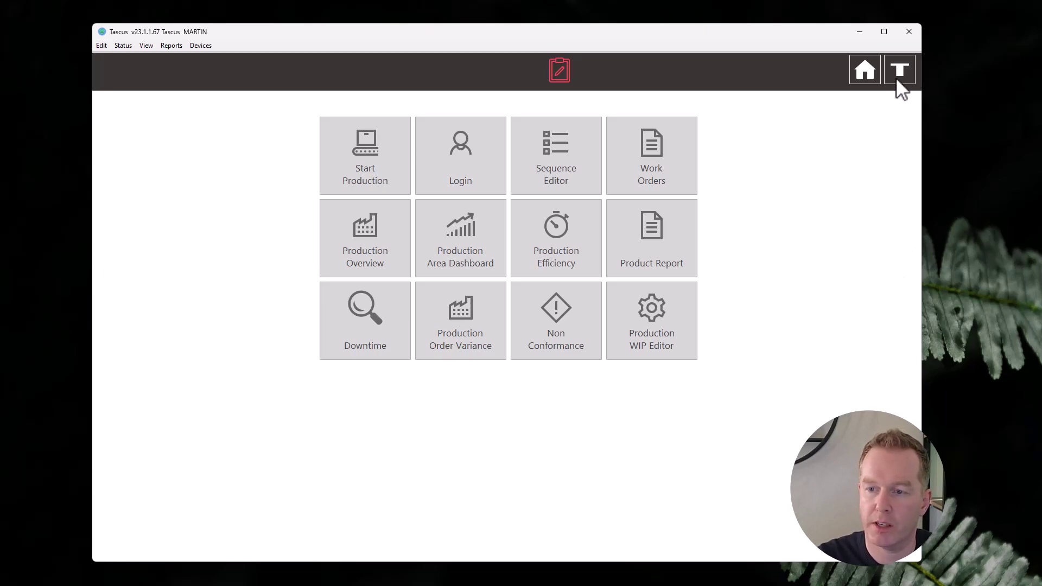
click(910, 80)
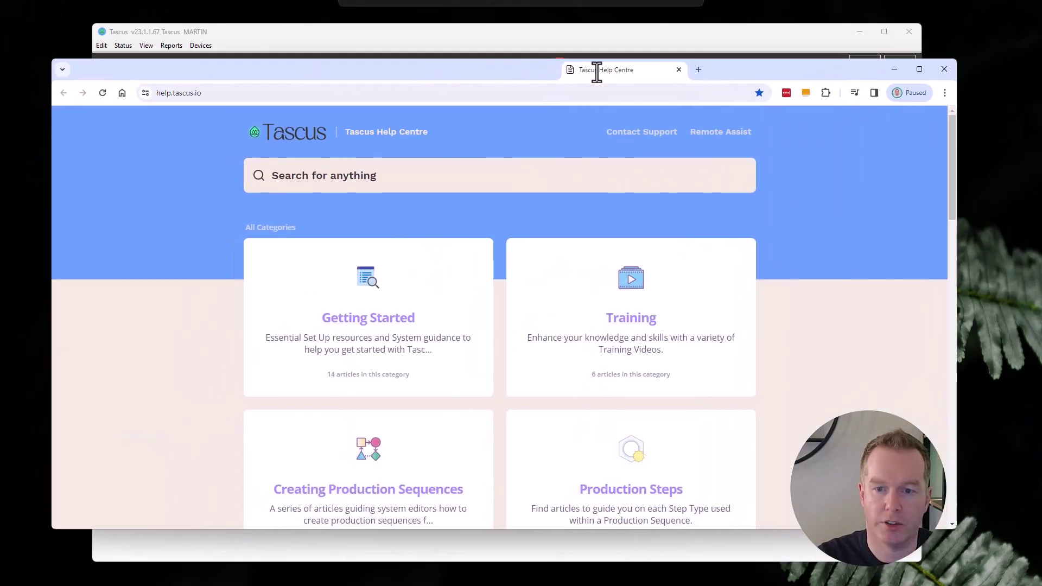
click(343, 183)
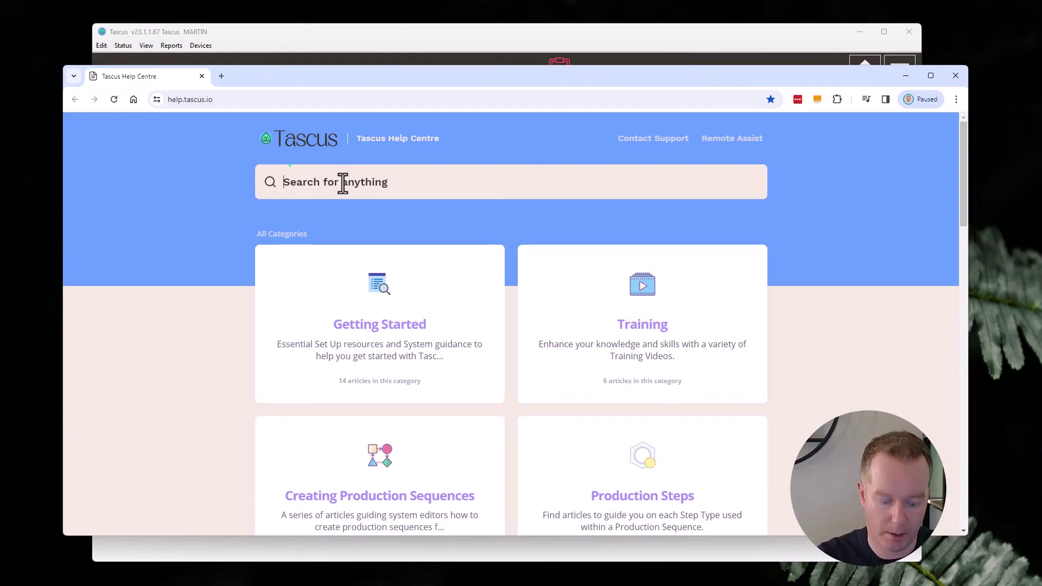
text(tighen)
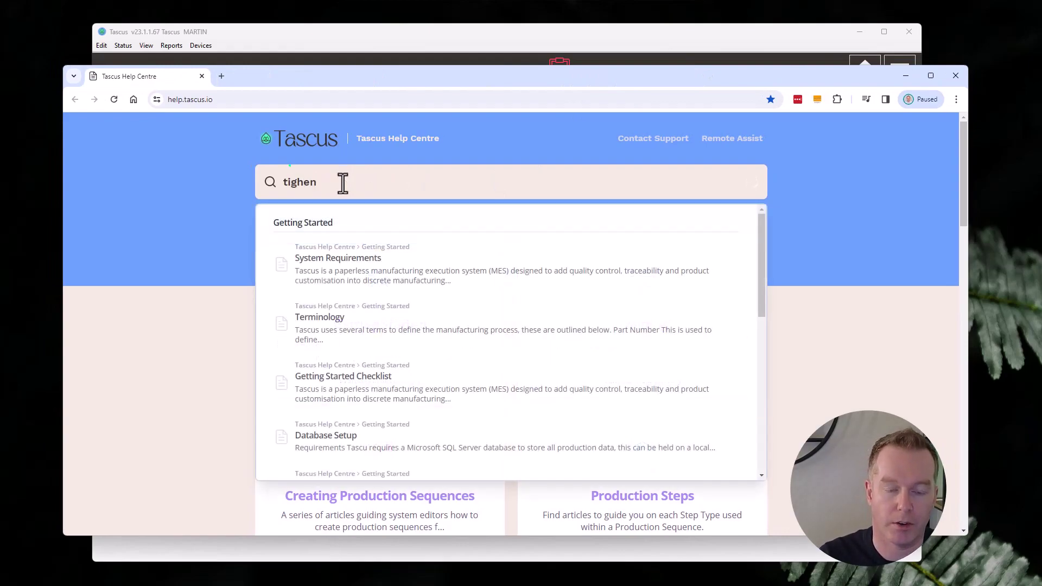
click(304, 183)
text(t)
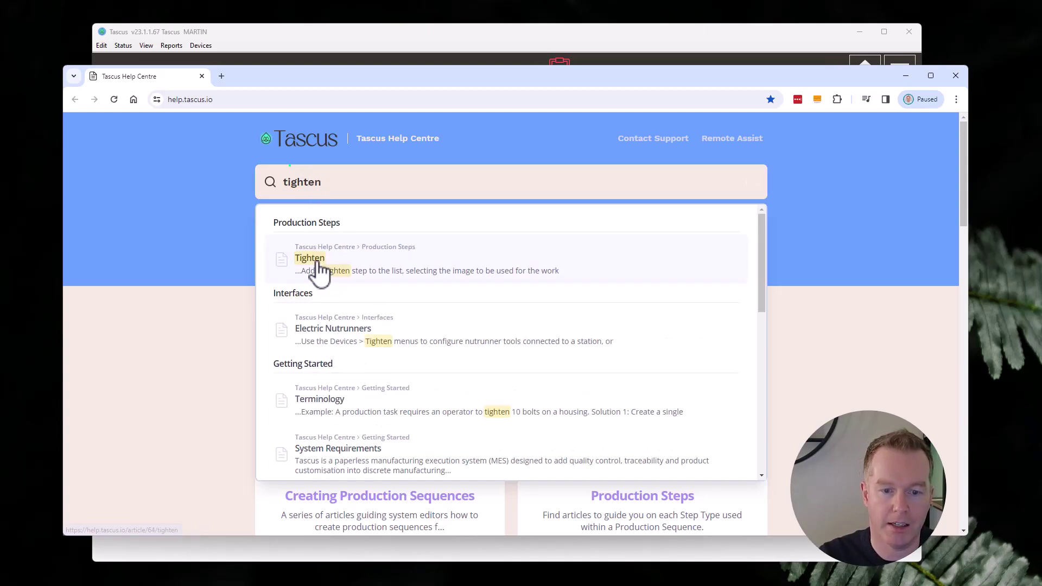
Open the Tighten and Electric Nutrunners results in new tabs, placing Tighten last.
right_click(318, 266)
click(339, 273)
right_click(355, 340)
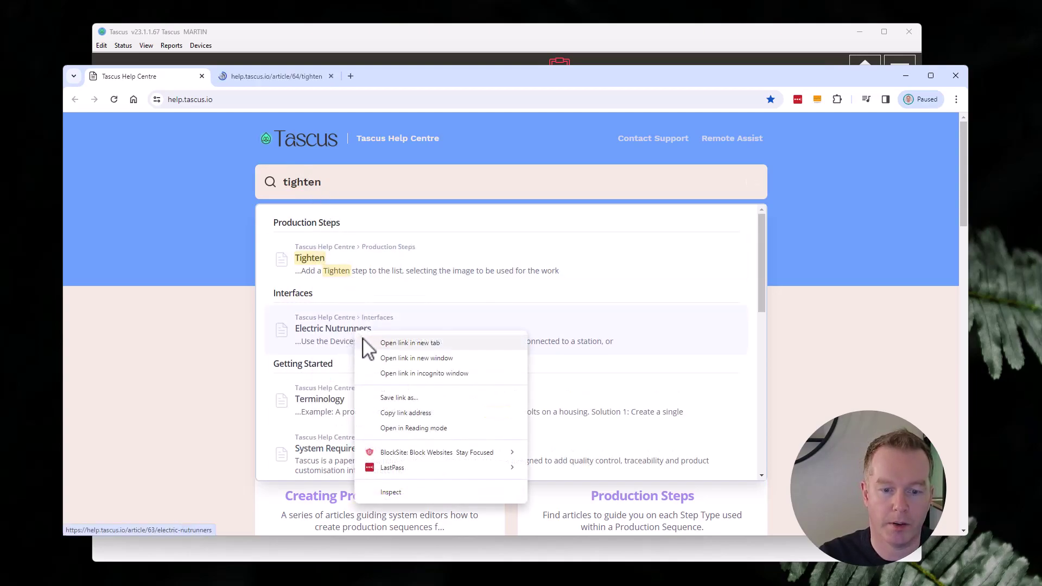
click(387, 345)
drag(275, 76, 503, 86)
Switch to the Electric Nutrunners article and scroll down to its Tool Interface table.
click(275, 76)
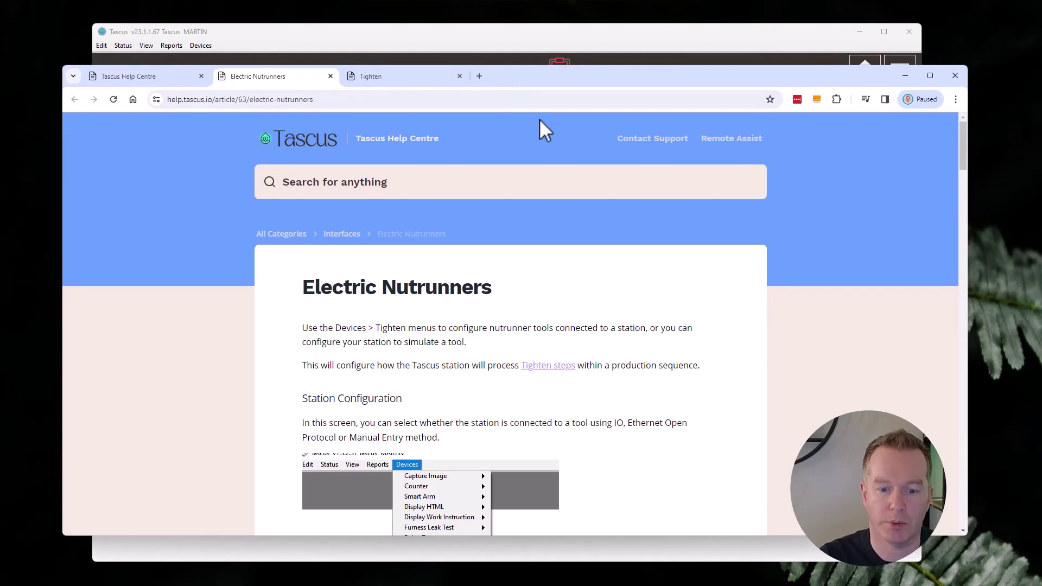
scroll(382, 319, down, 1)
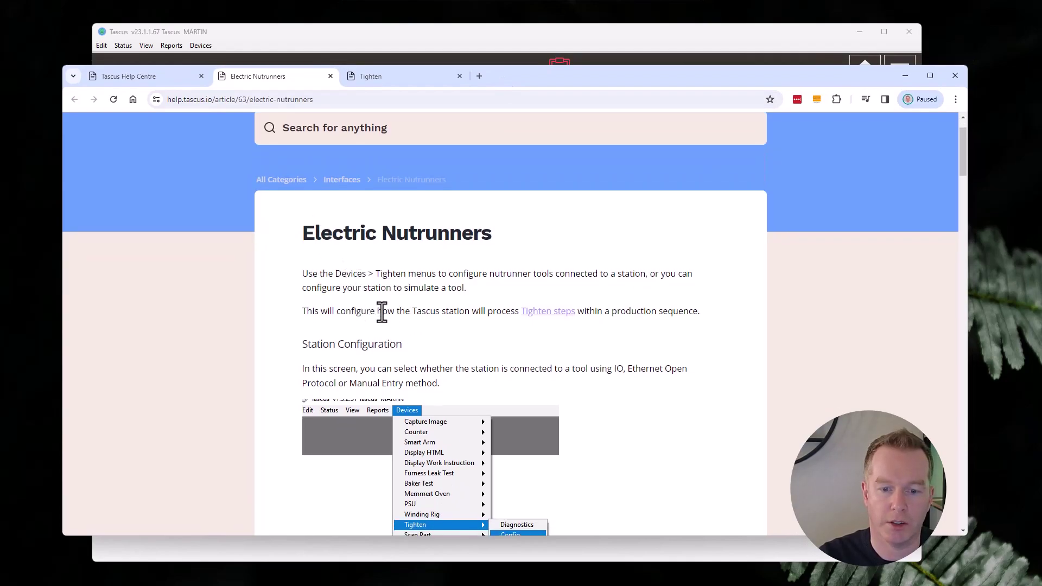
scroll(382, 309, down, 2)
scroll(379, 312, down, 2)
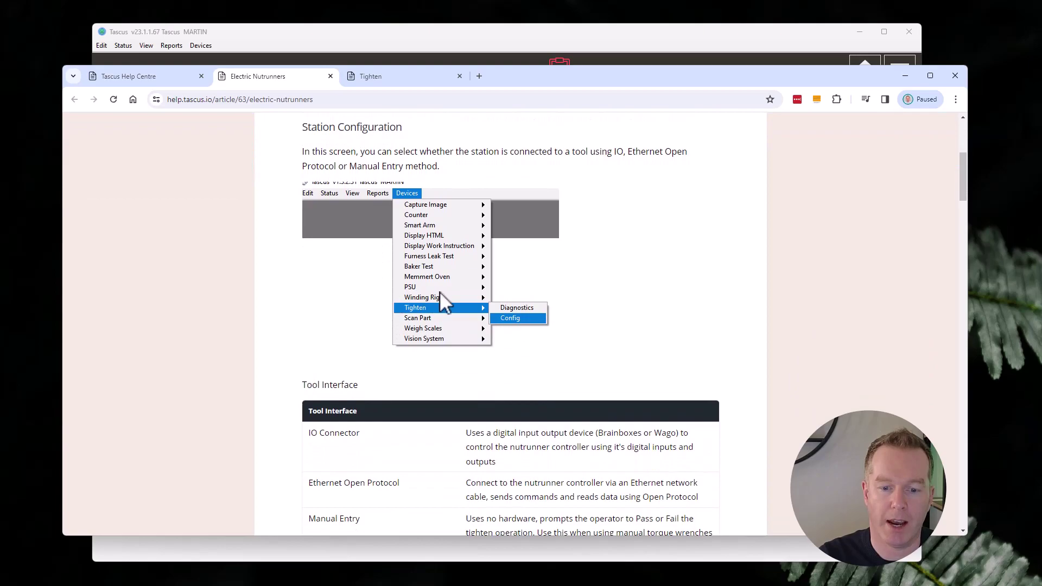
scroll(437, 350, down, 3)
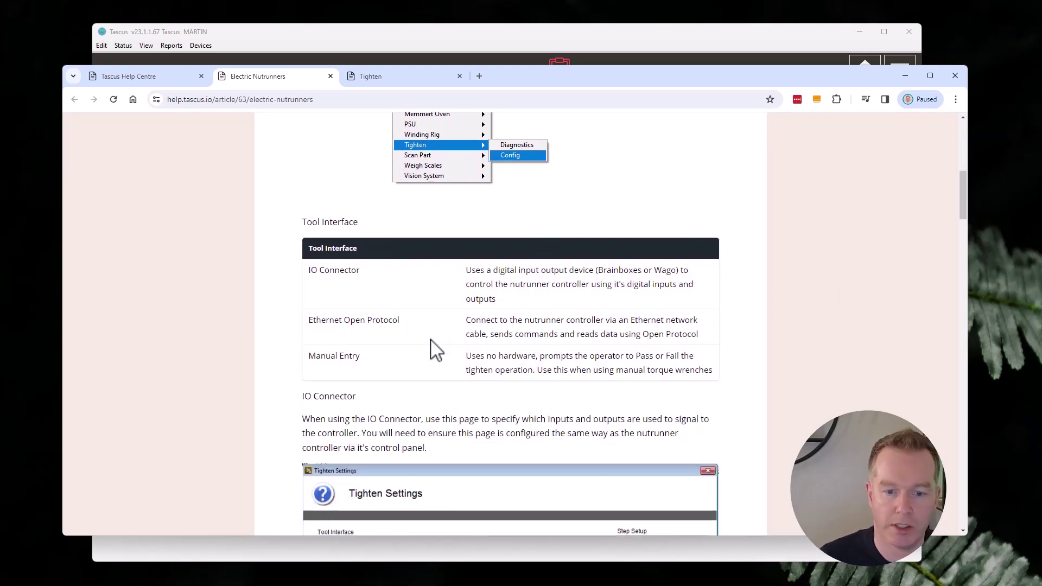
scroll(431, 343, down, 2)
Switch to the Tighten article and scroll down to the Tighten Step Fields section.
click(382, 76)
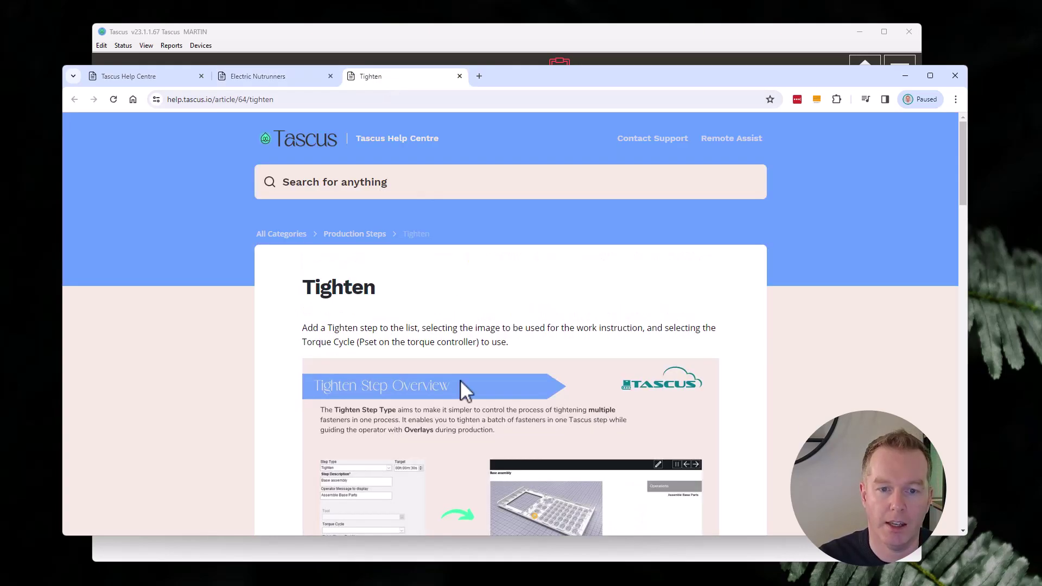
scroll(437, 390, down, 5)
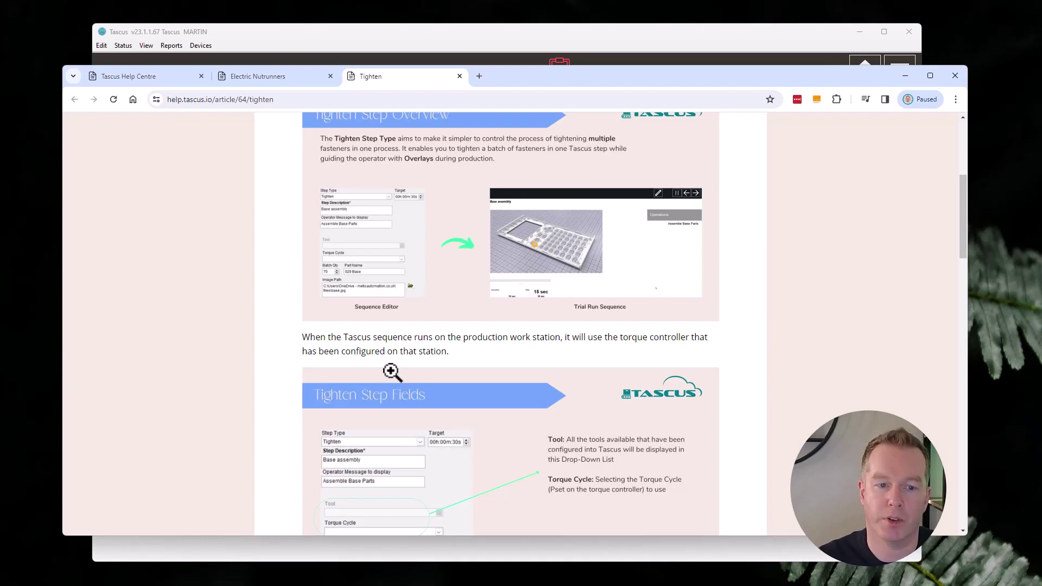
Back in Electric Nutrunners, review the Tool Interface table and IO Connector settings.
click(283, 80)
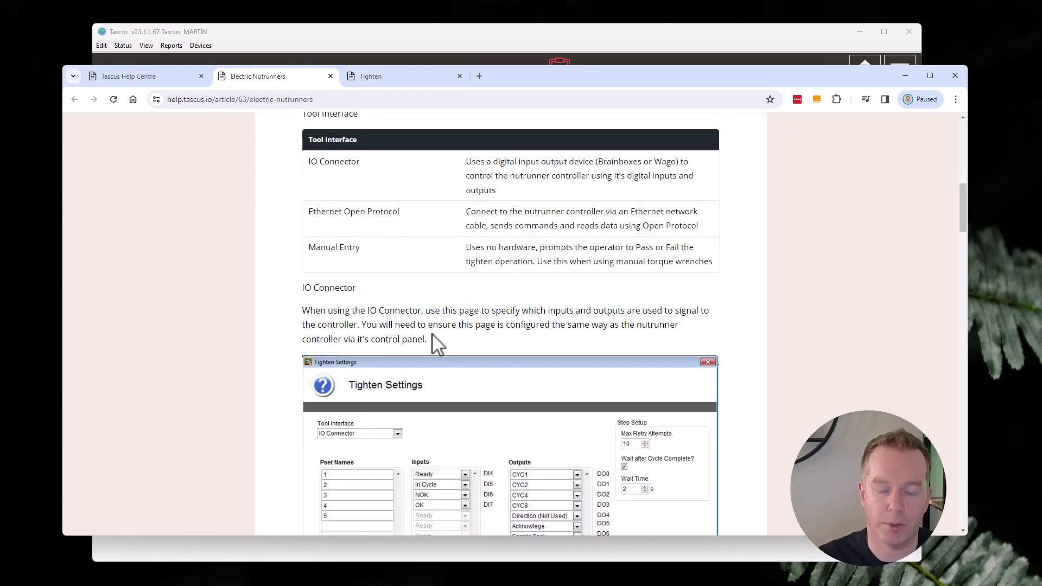
scroll(430, 352, up, 2)
scroll(427, 383, up, 1)
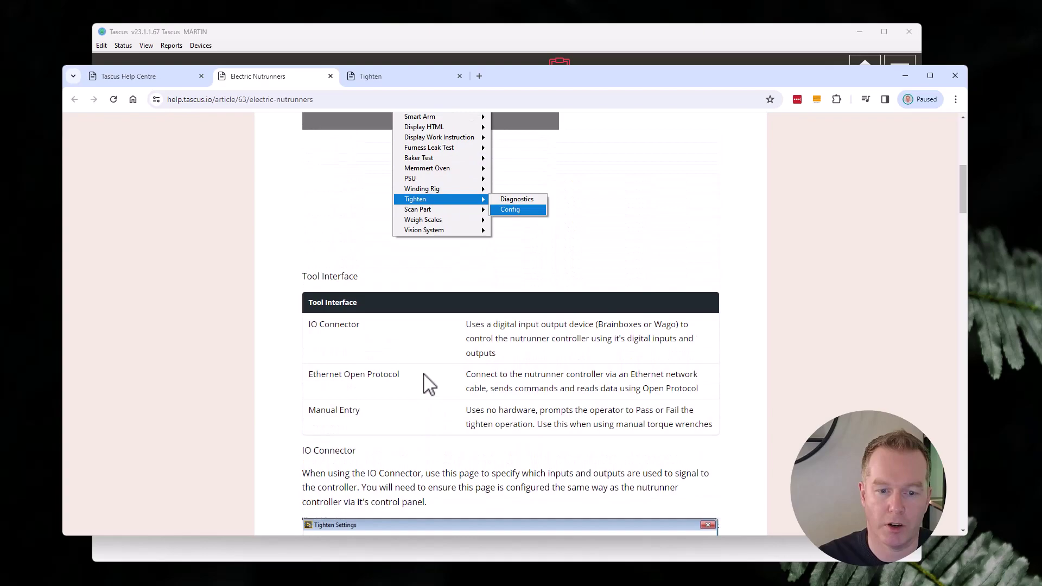
scroll(426, 384, down, 1)
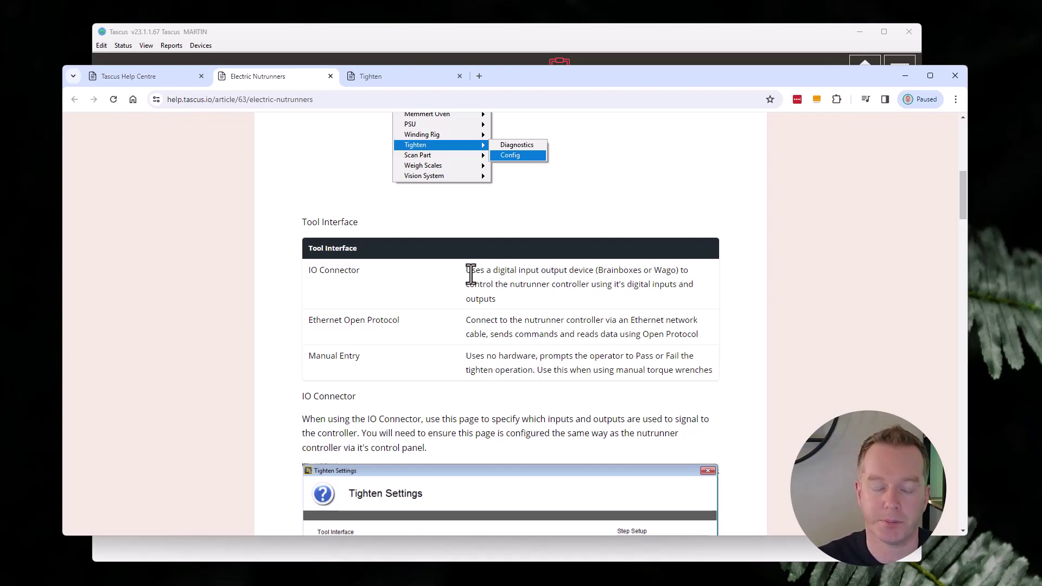
scroll(389, 318, down, 4)
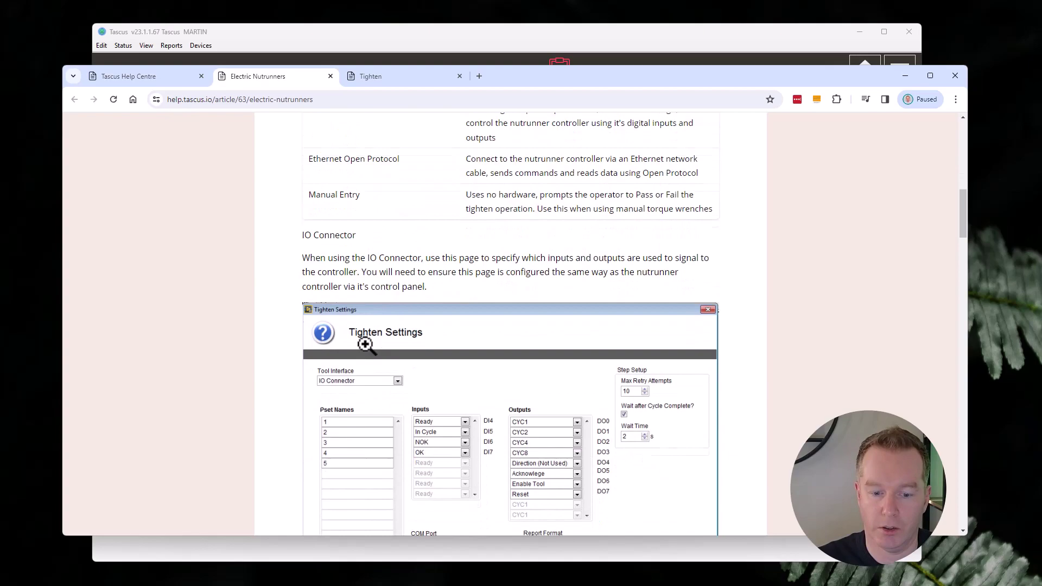
scroll(395, 395, up, 7)
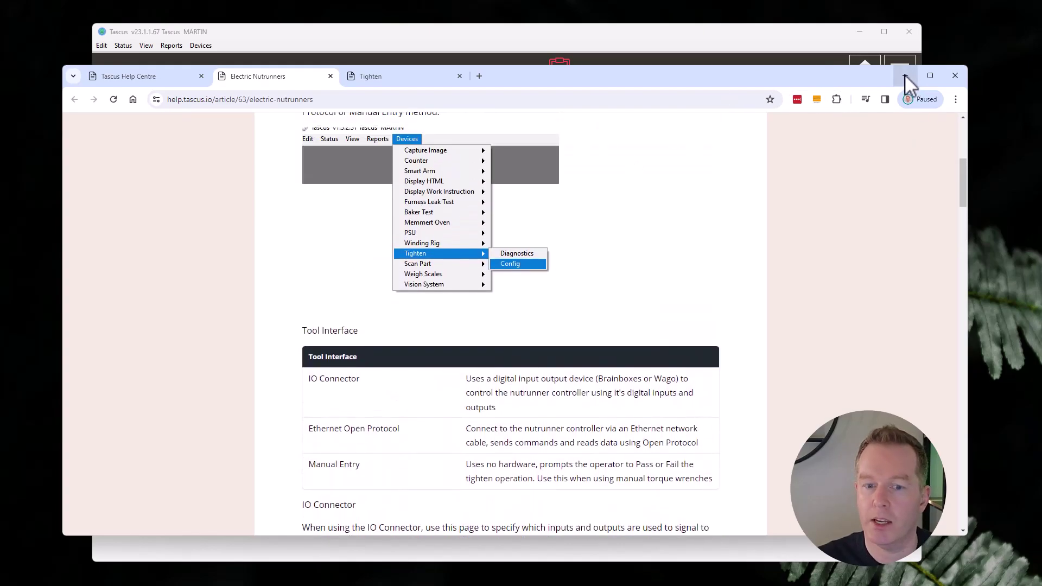
Open Tascus's Devices > Tighten > Config and keep the tool interface as Ethernet Open Protocol.
click(904, 75)
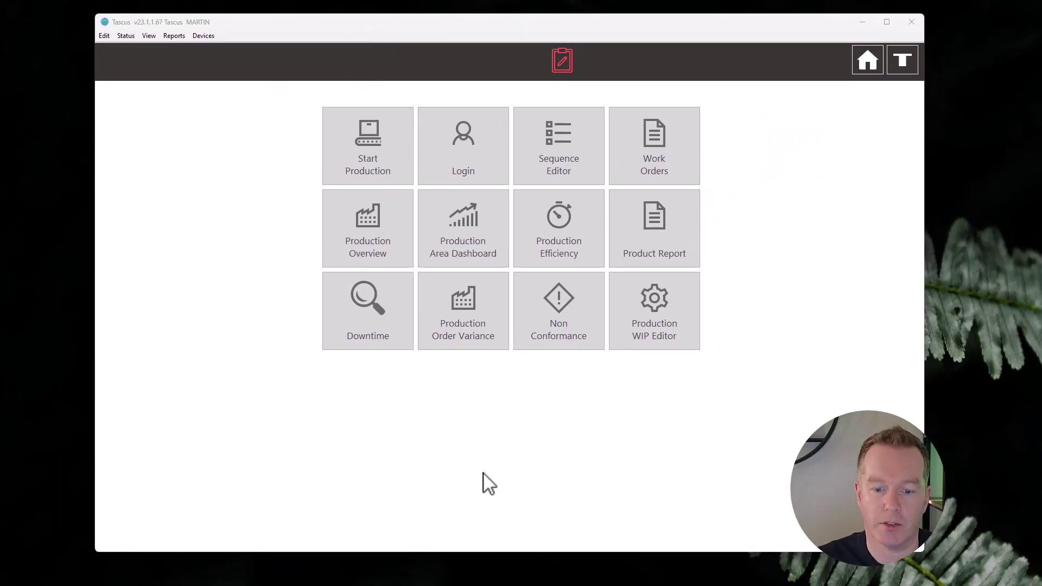
click(197, 36)
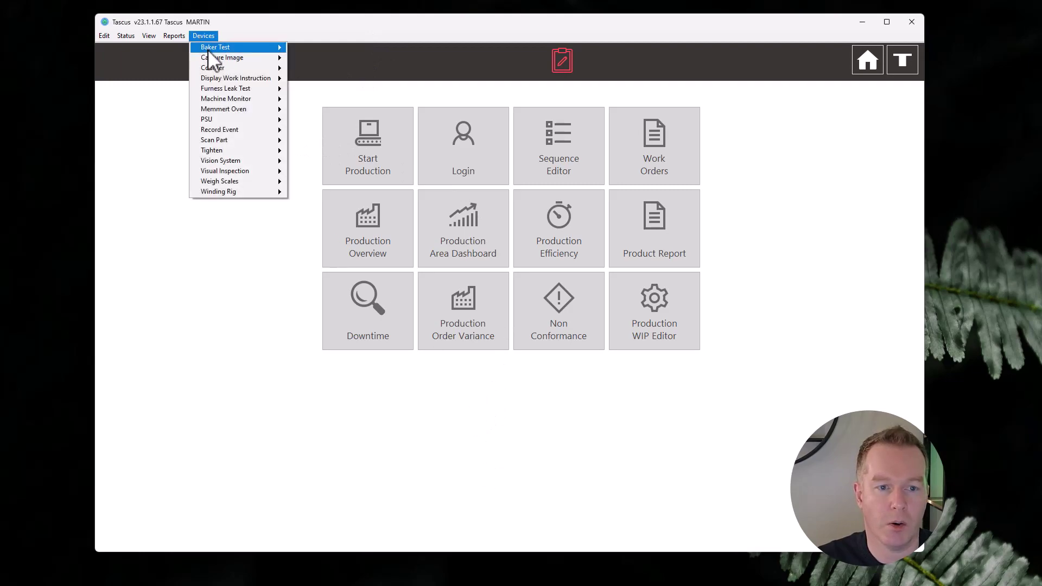
click(202, 37)
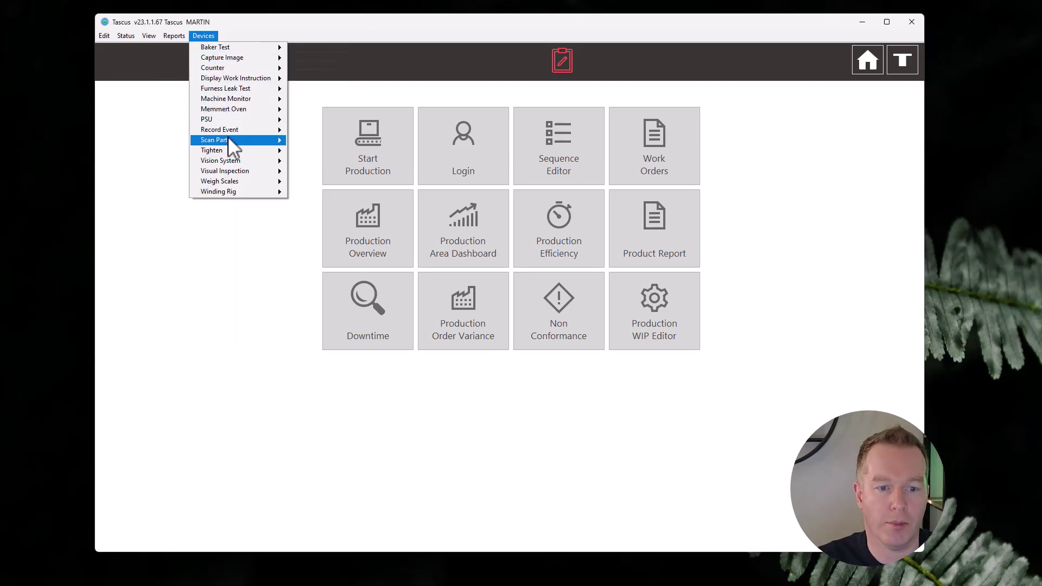
mouse_move(254, 153)
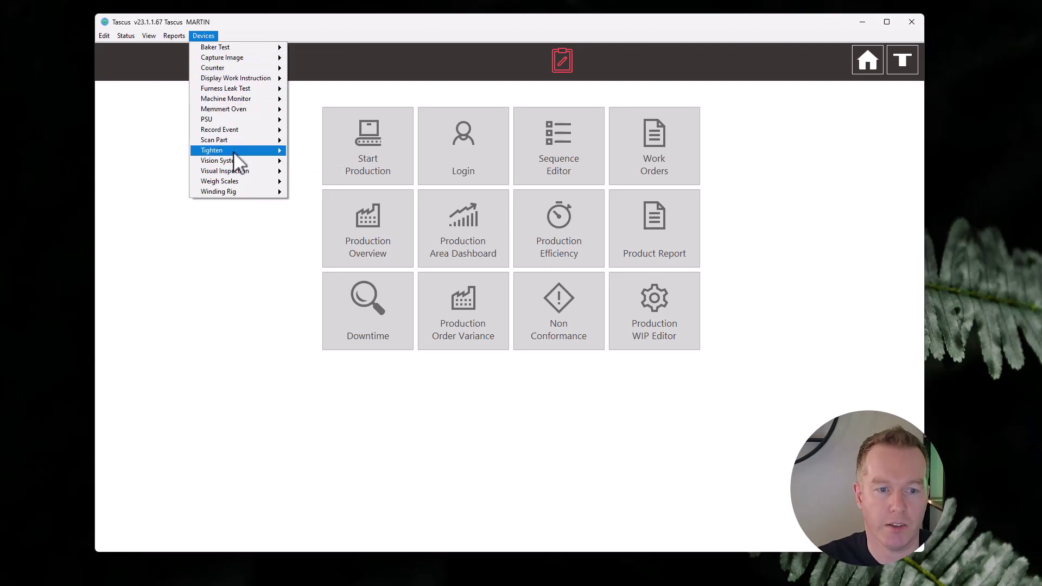
click(296, 161)
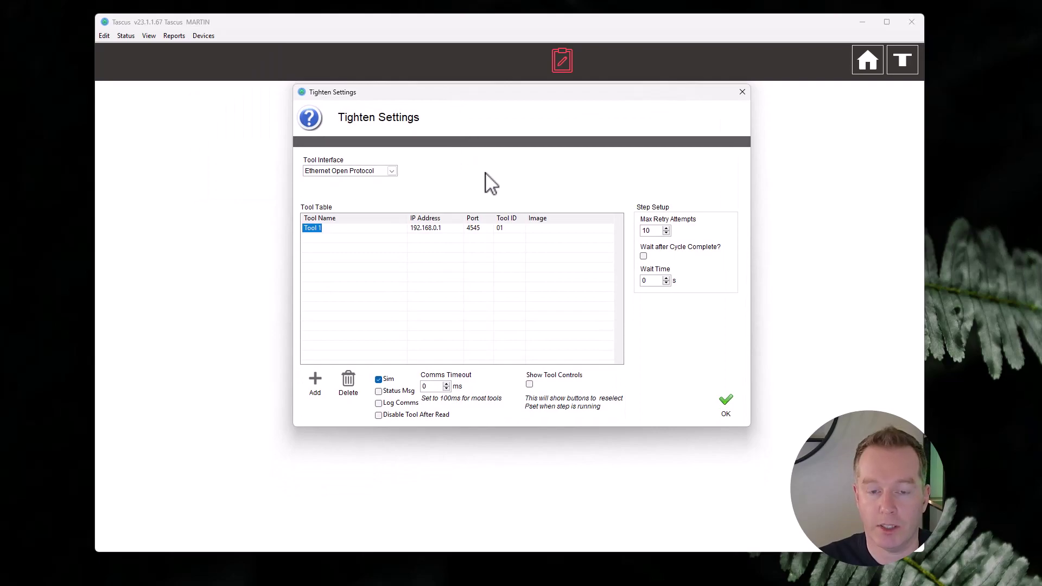
click(391, 171)
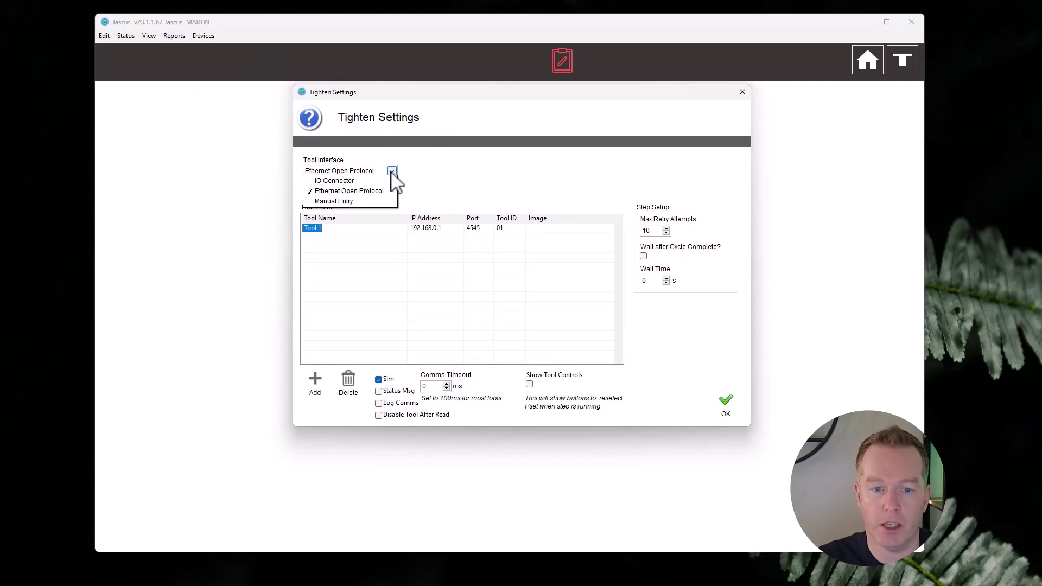
click(353, 193)
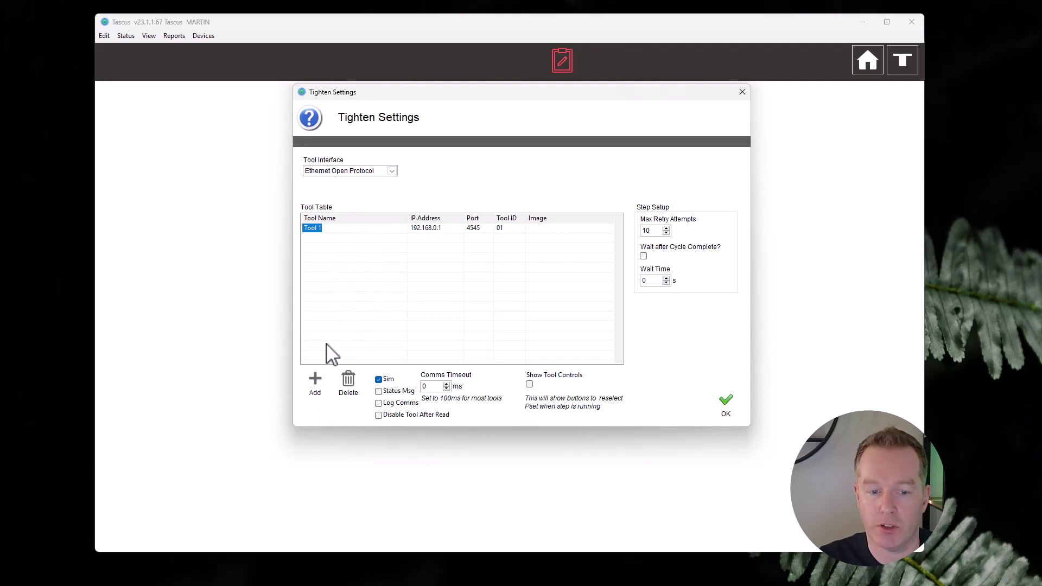
Open Tool 1 in the Tool Editor and check its name and IP address 192.168.0.1.
double_click(340, 228)
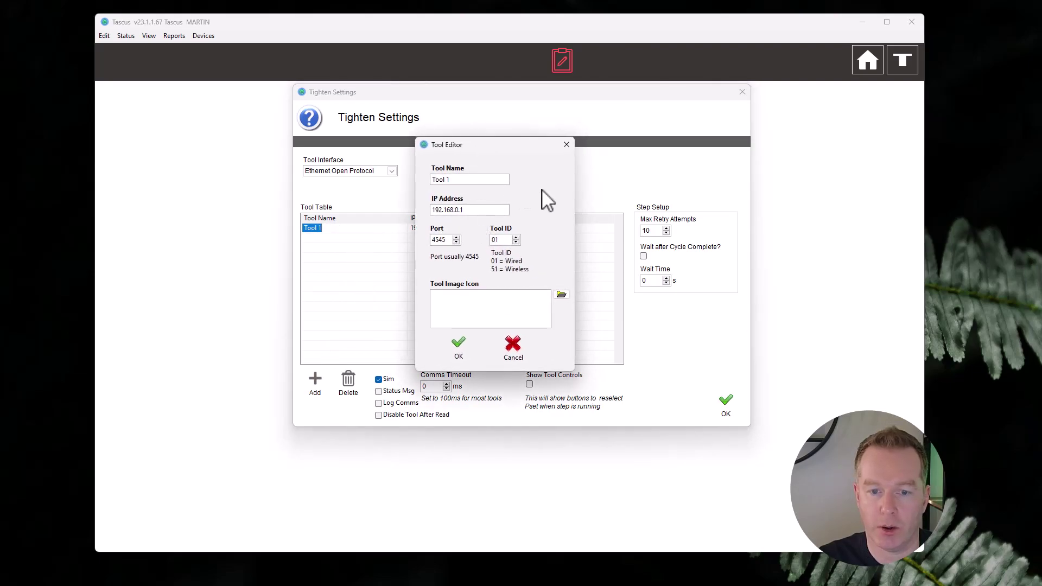
drag(463, 182, 429, 181)
click(507, 177)
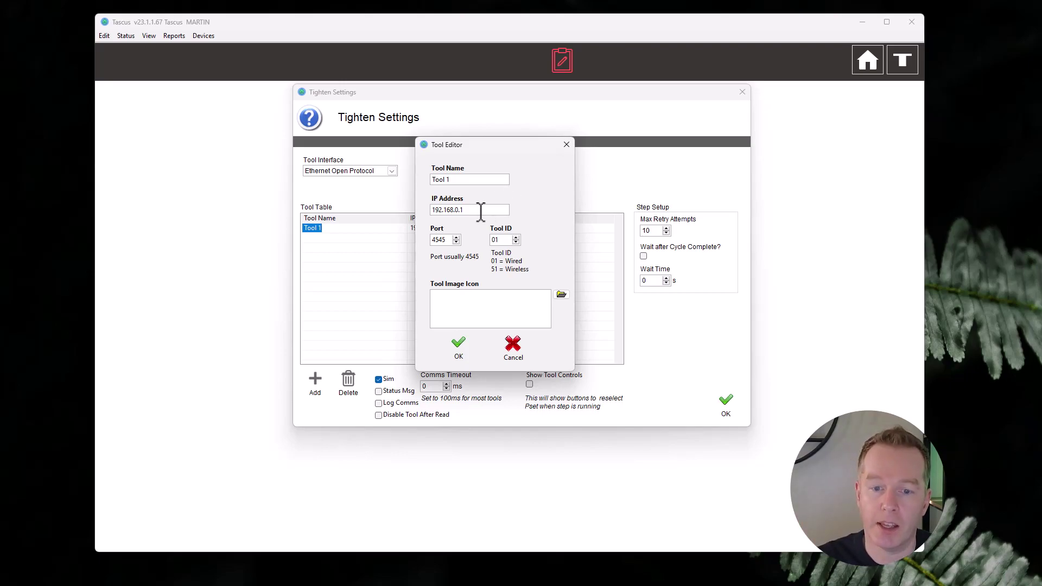
drag(464, 211, 431, 211)
click(442, 240)
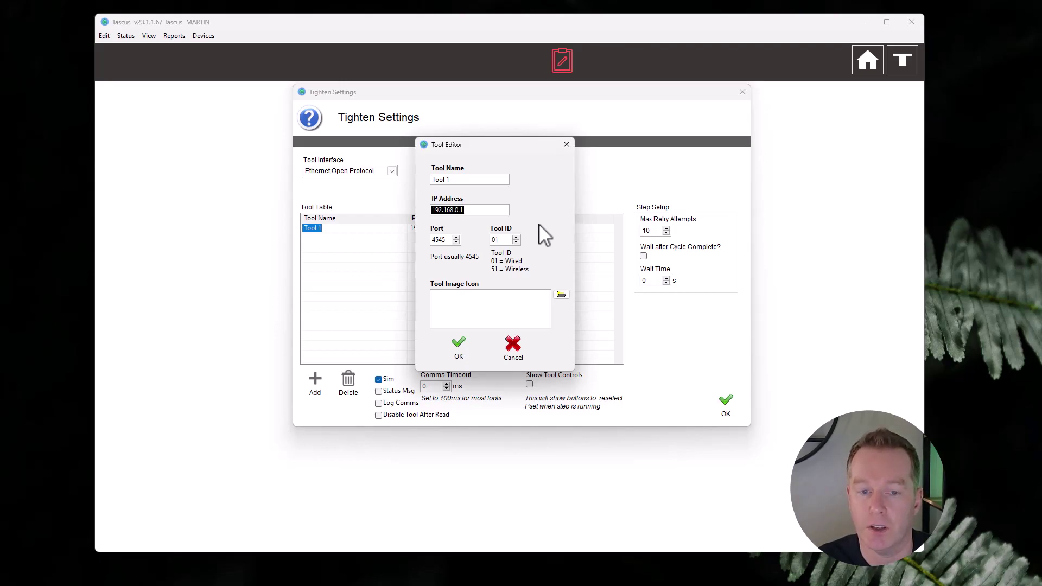
click(457, 210)
drag(474, 210, 429, 210)
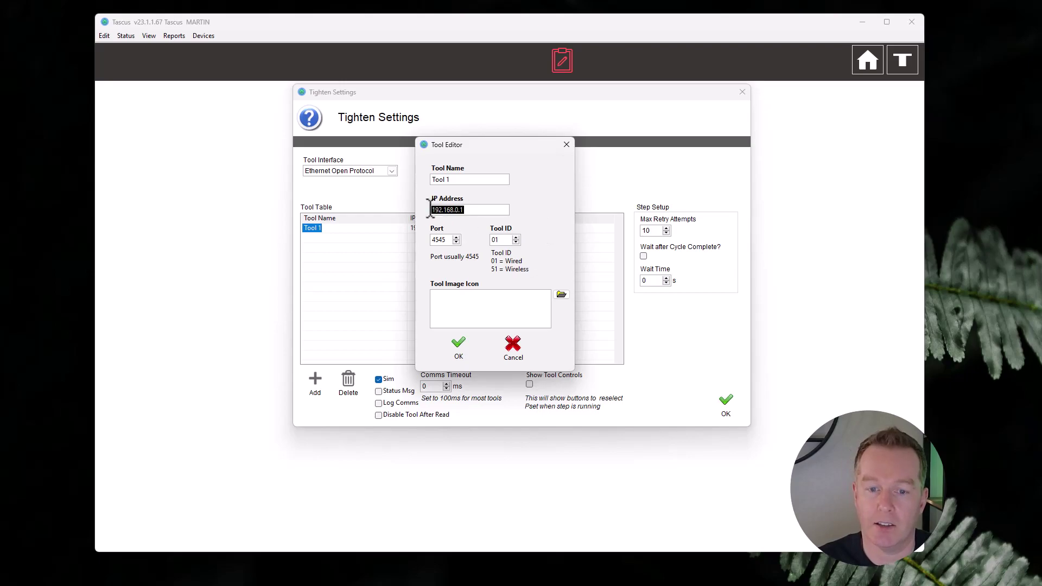
click(547, 205)
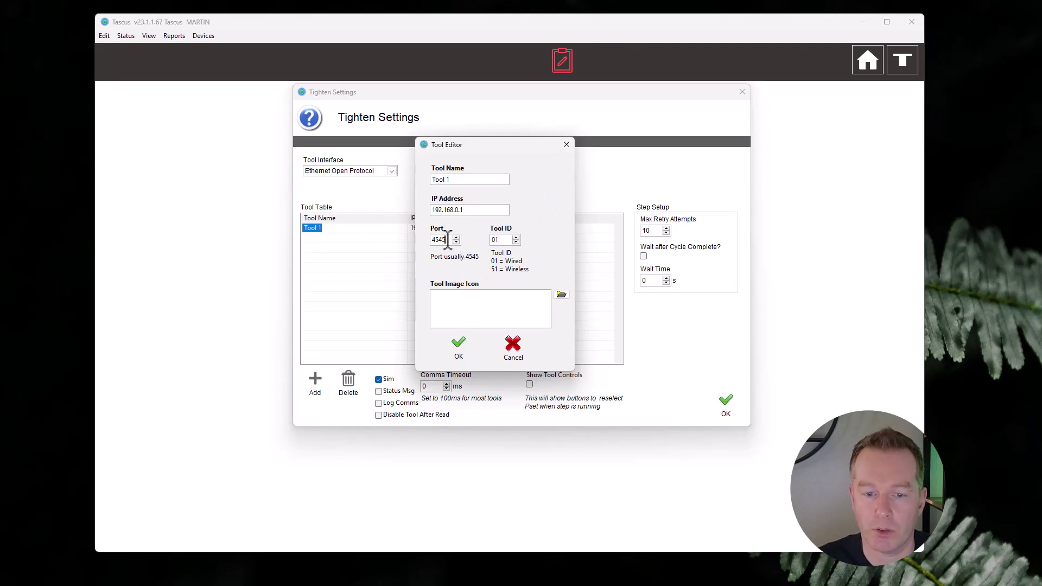
Verify port 4545 and tool ID 01, then save Tool 1 to the tool table.
drag(448, 240, 426, 240)
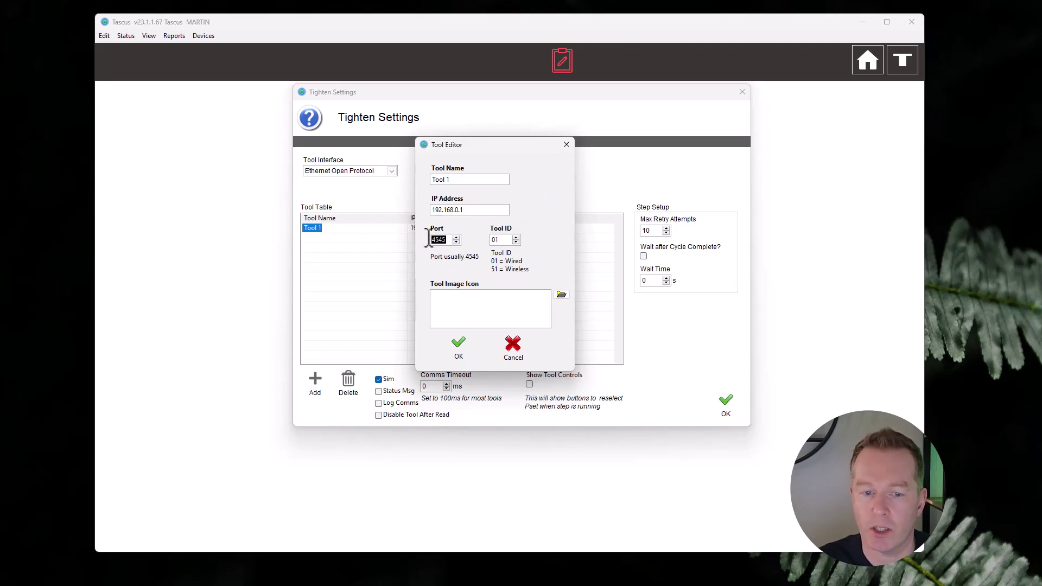
key(Right)
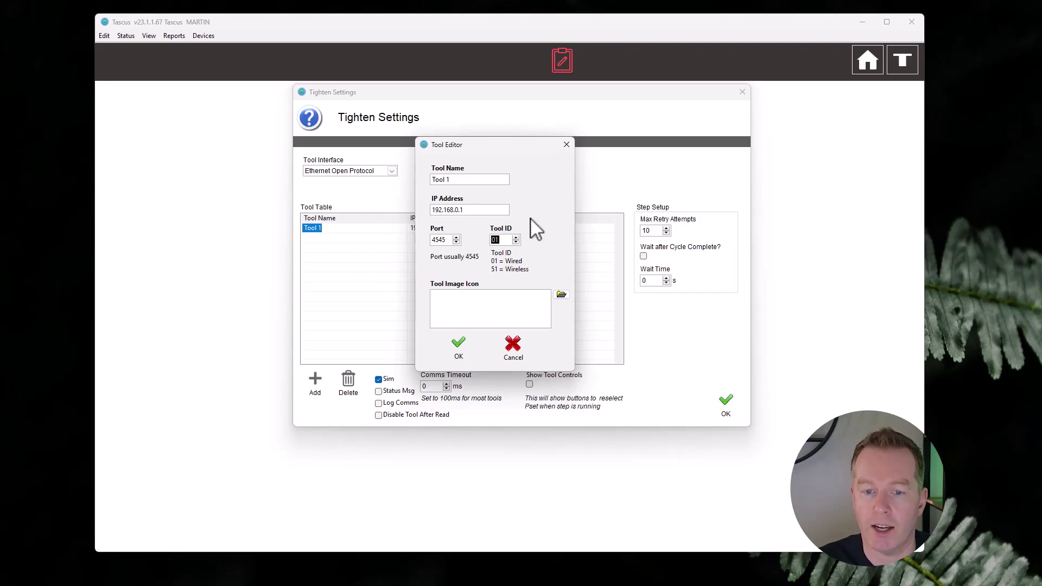
double_click(494, 240)
click(493, 240)
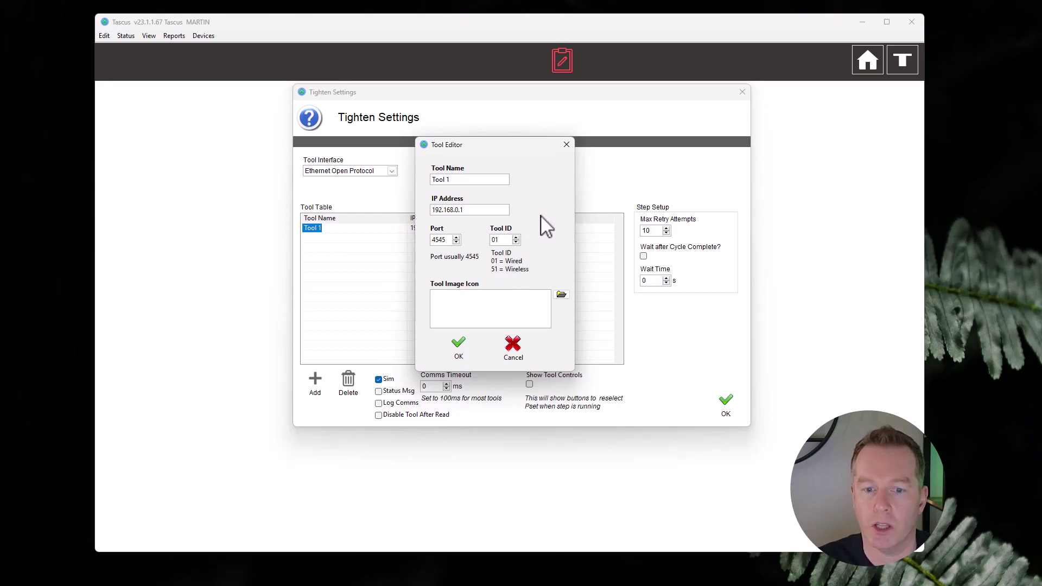
double_click(491, 239)
click(525, 217)
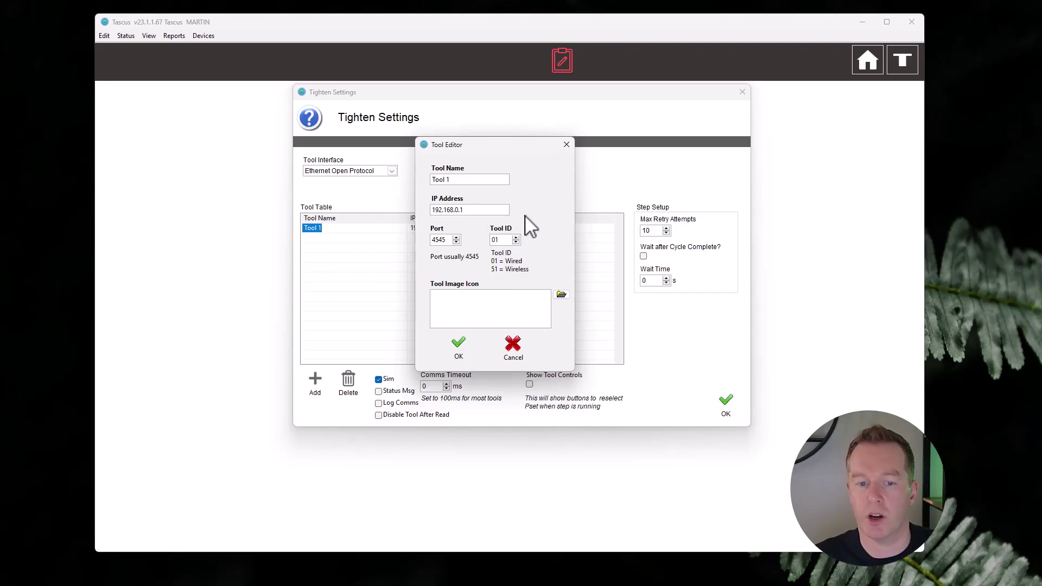
click(459, 350)
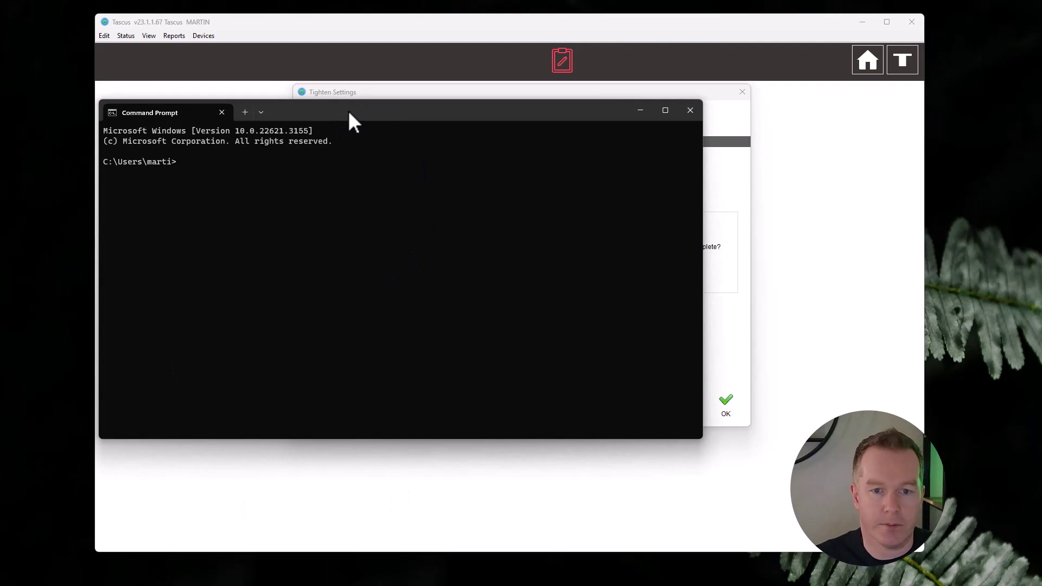
Write a ping to 192.168.0.1 in Command Prompt, then close the window.
drag(347, 110, 523, 253)
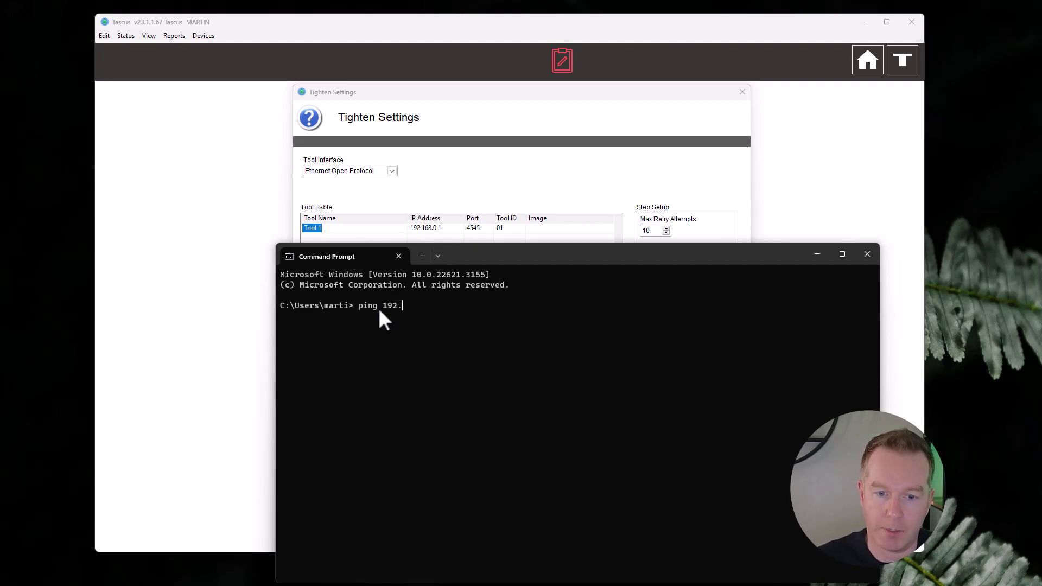
text(168.0.1)
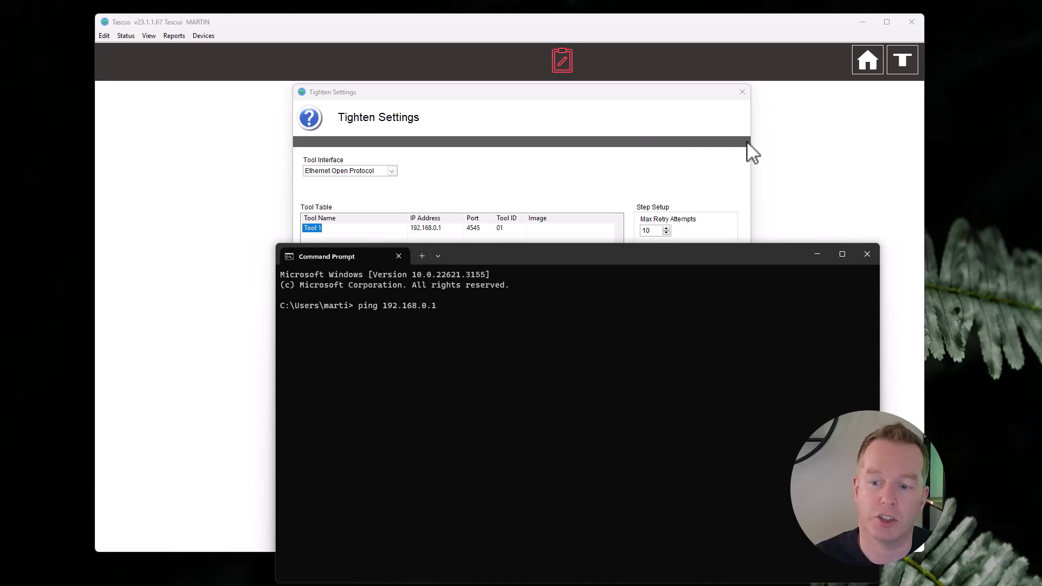
click(868, 253)
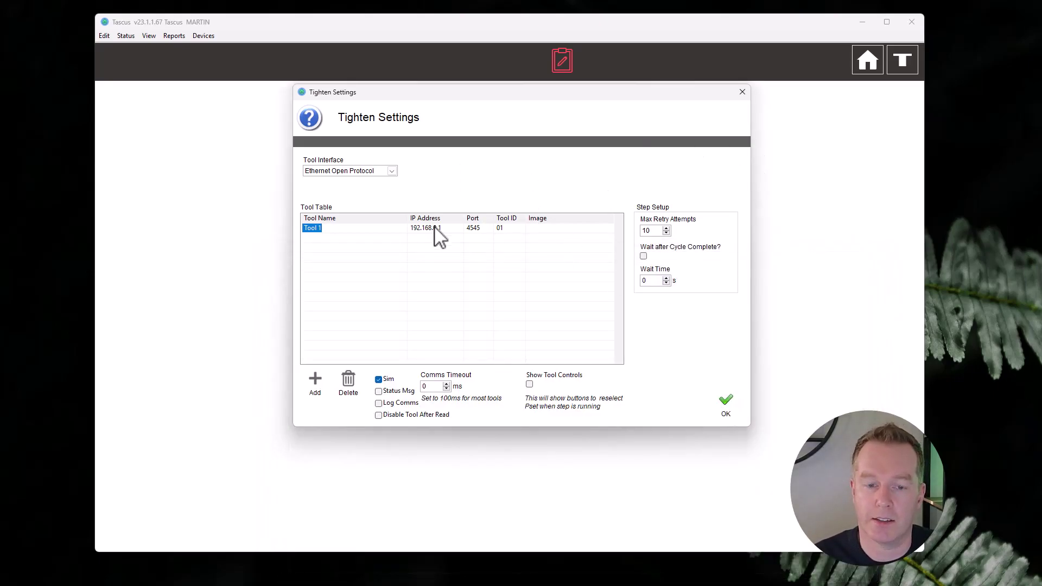
Save the Tighten Settings and bring up the Devices > Tighten submenu.
click(727, 409)
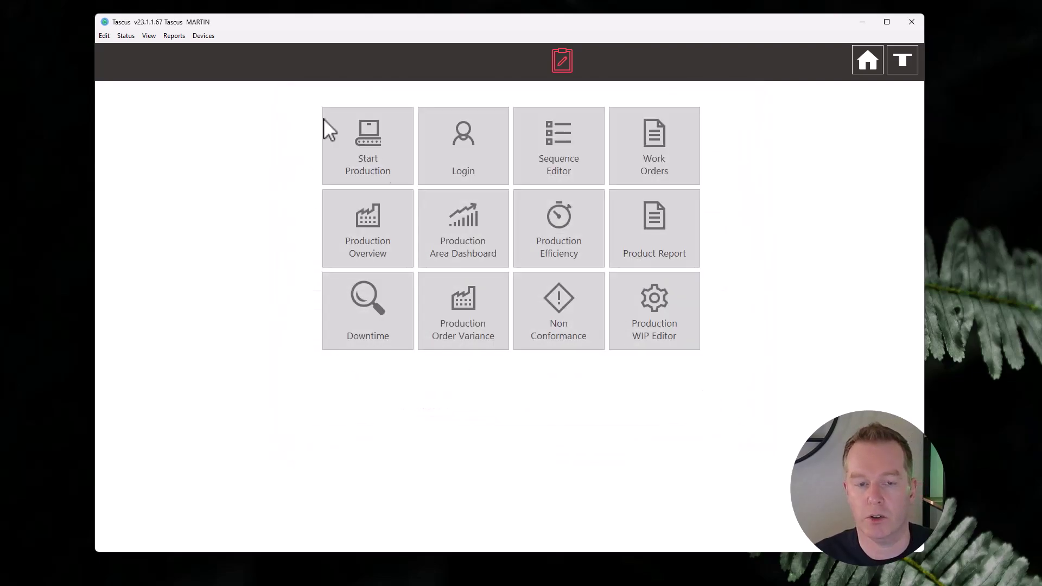
click(205, 36)
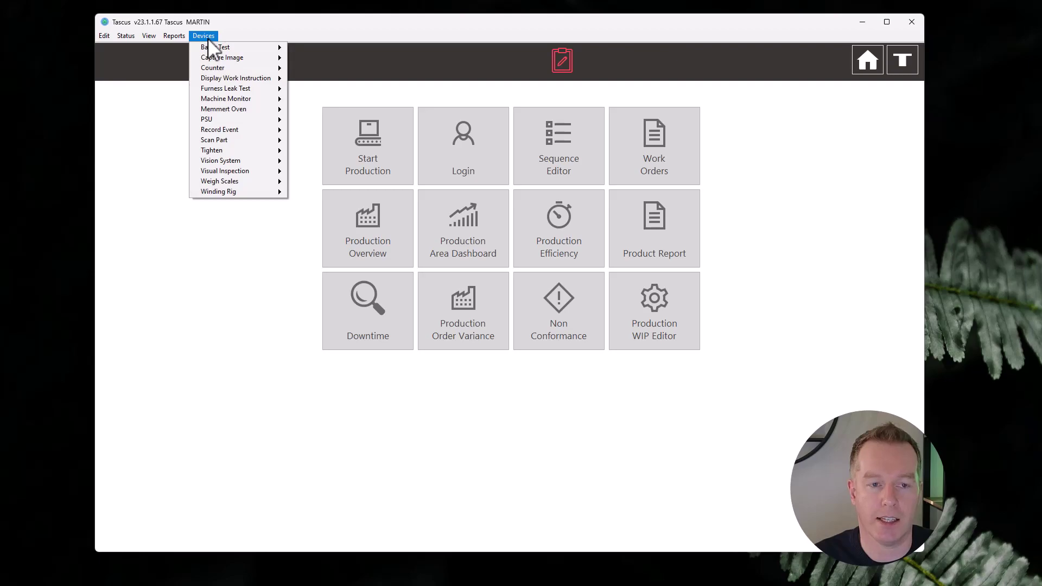
mouse_move(270, 152)
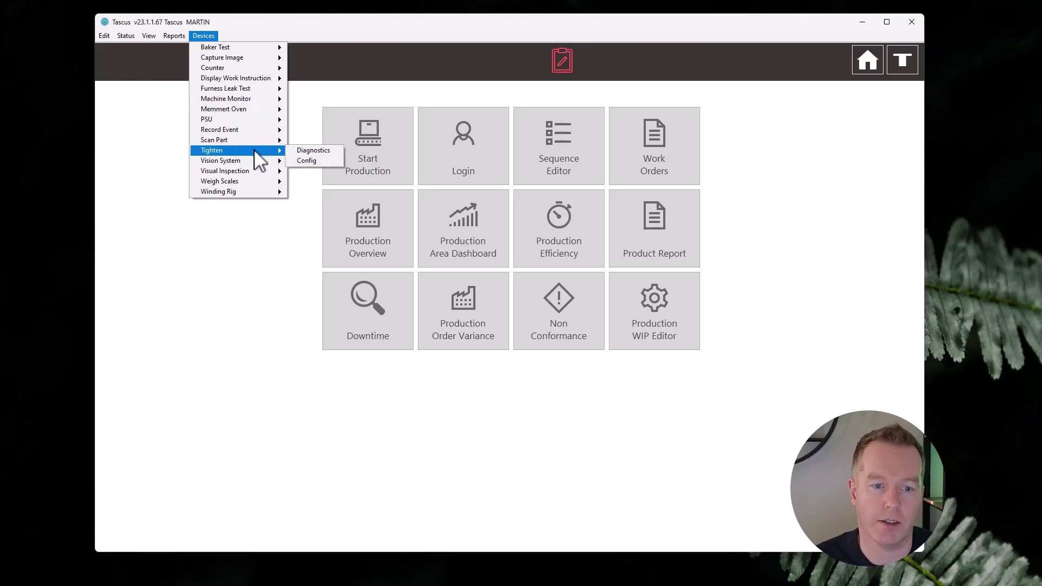
Open Tighten Diagnostics and connect to Tool 1, keeping PSET Name 0.
click(321, 152)
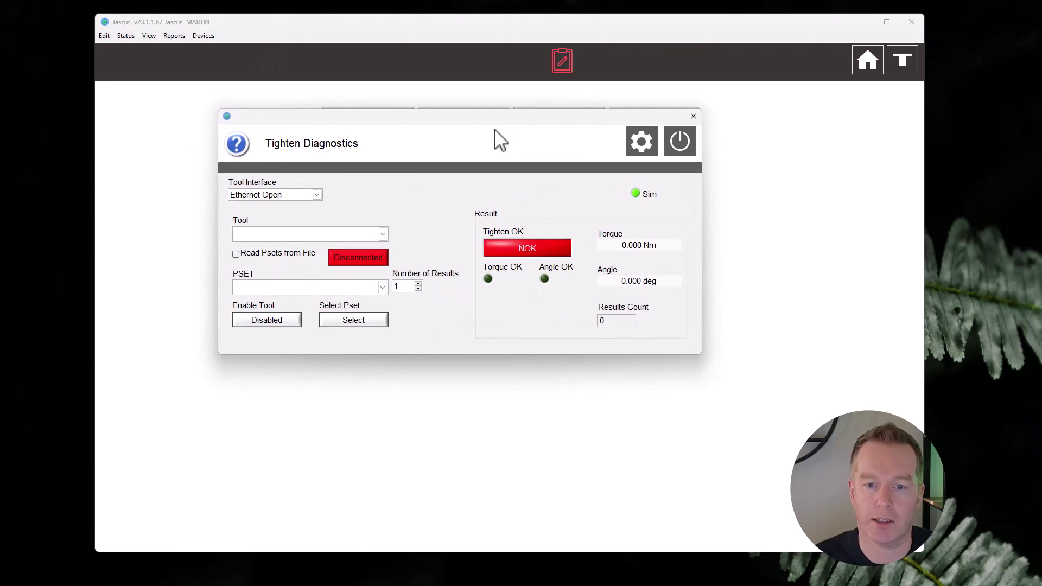
drag(551, 159, 573, 159)
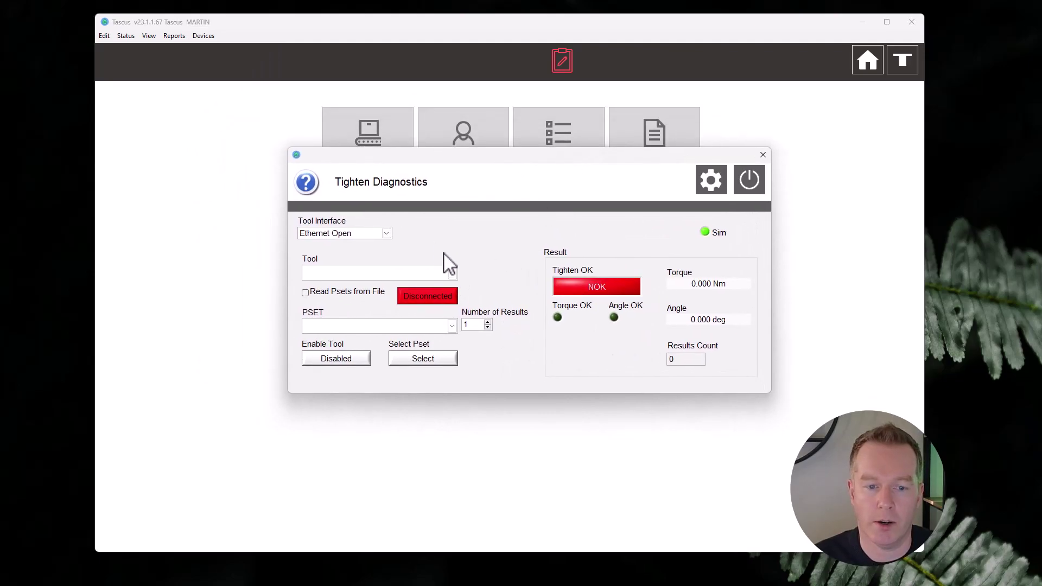
click(452, 272)
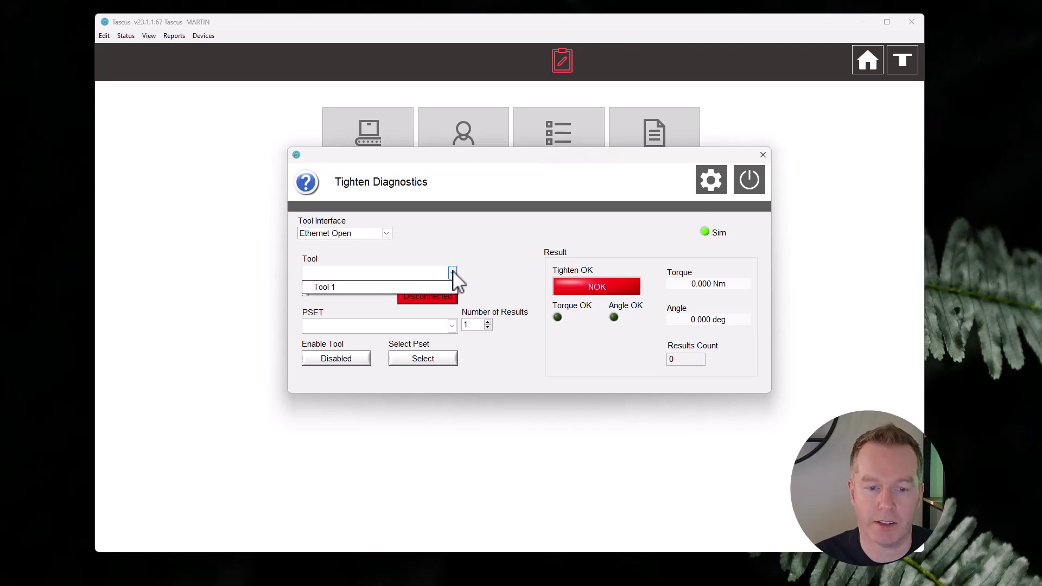
click(348, 289)
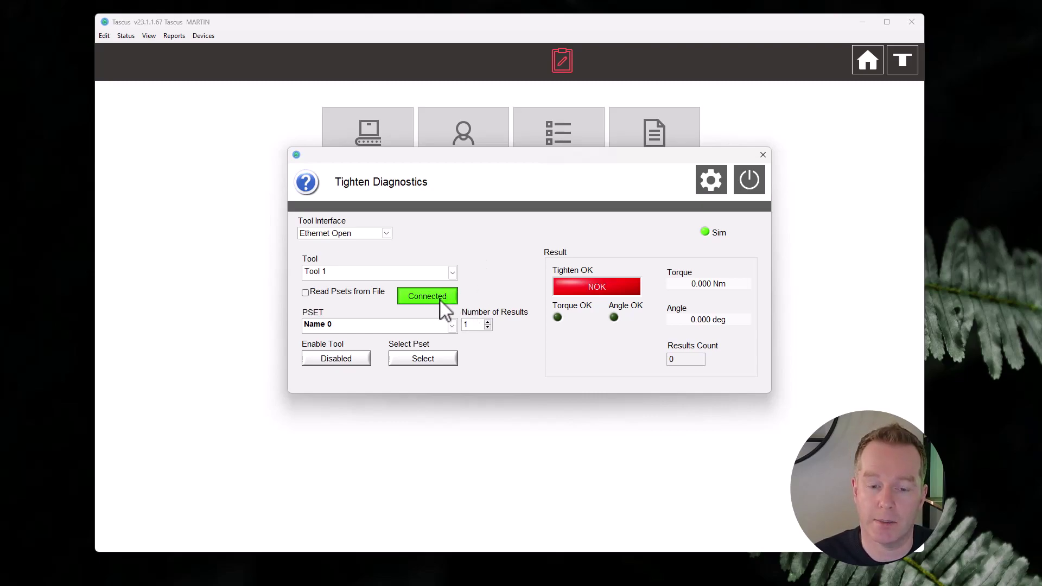
click(453, 325)
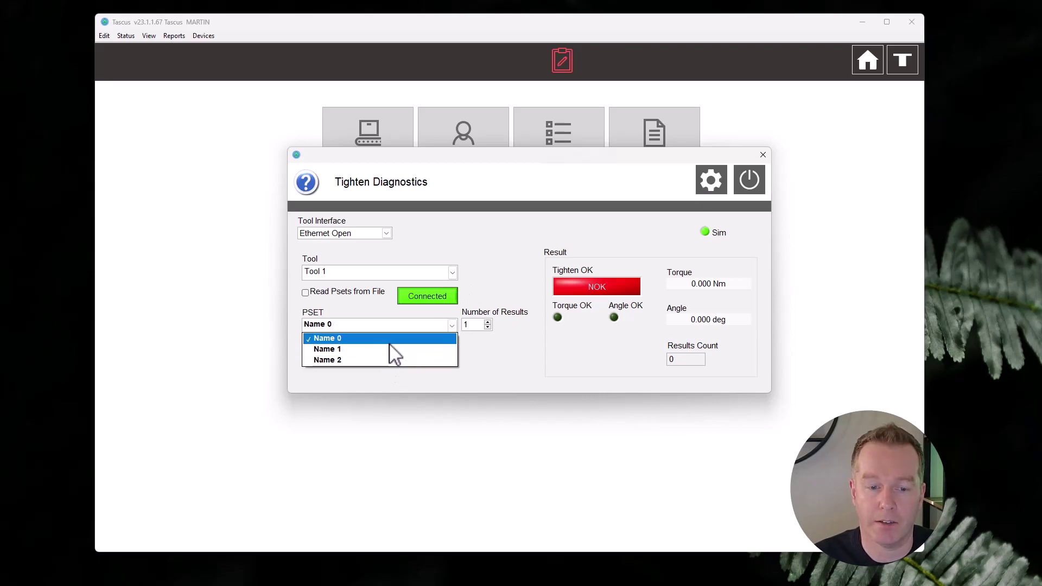
click(477, 292)
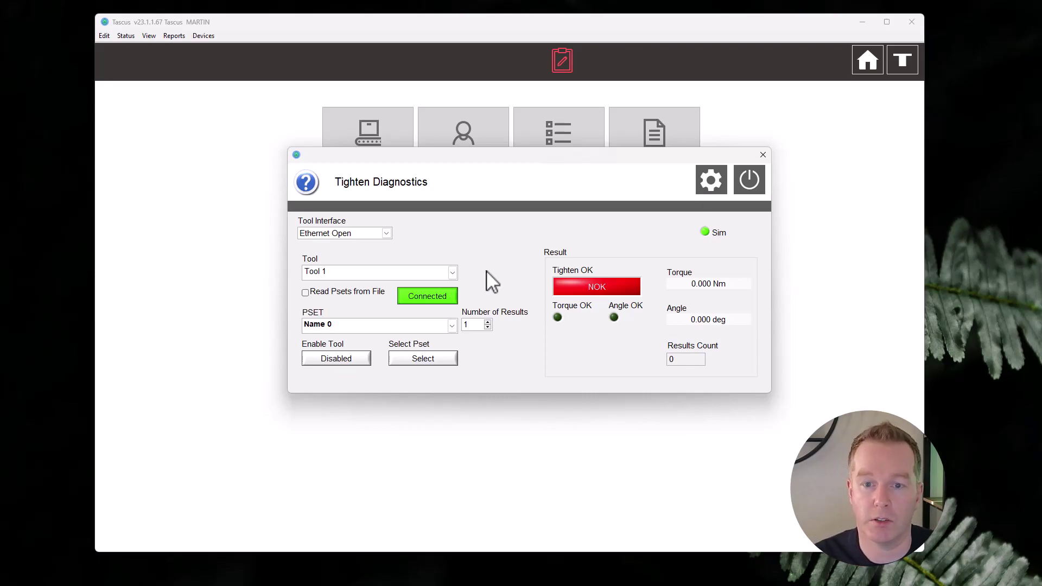
Select PSET Name 1 and enable the tool.
click(452, 325)
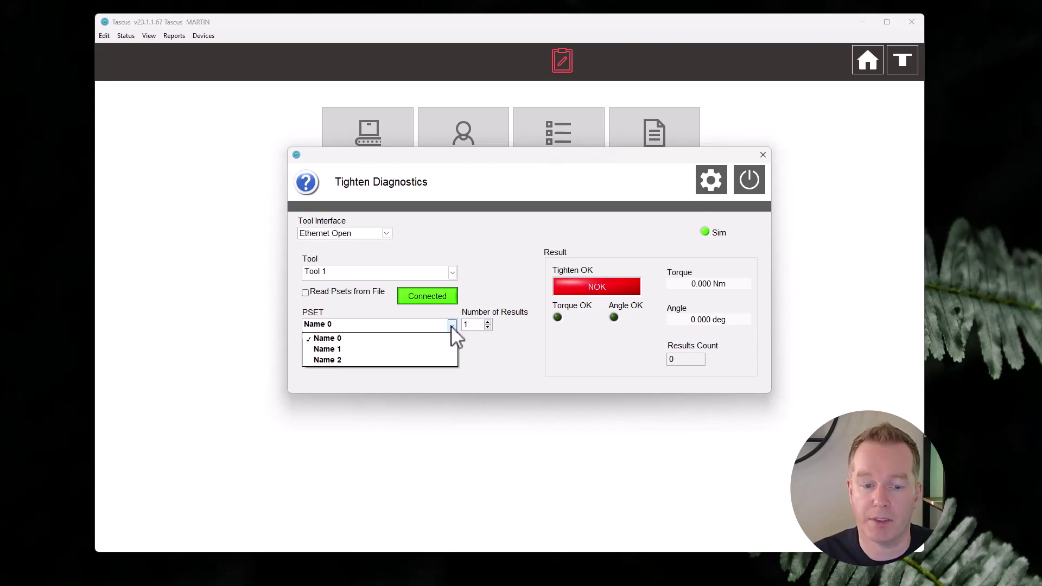
click(489, 282)
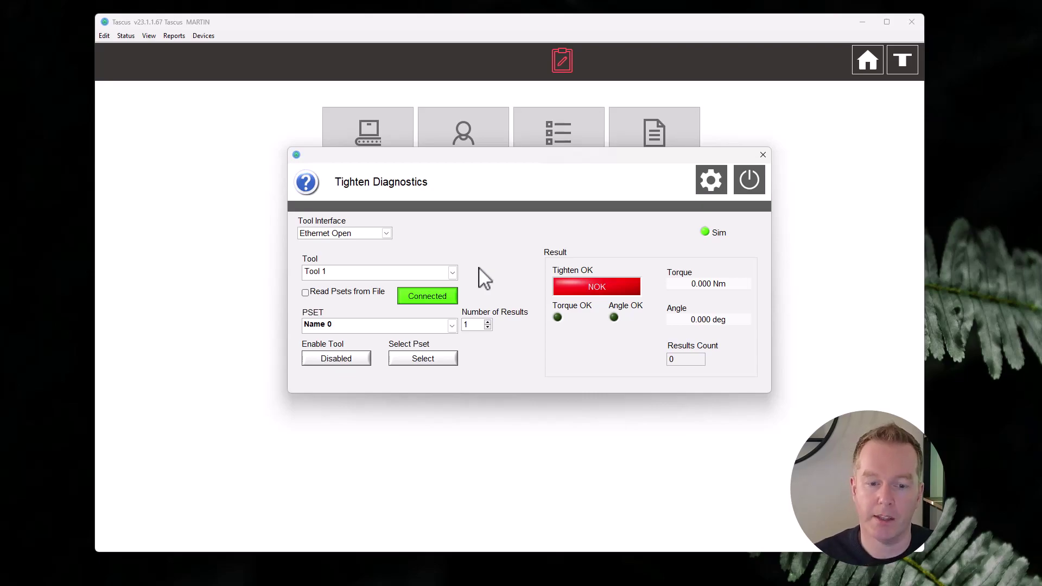
click(452, 325)
click(412, 349)
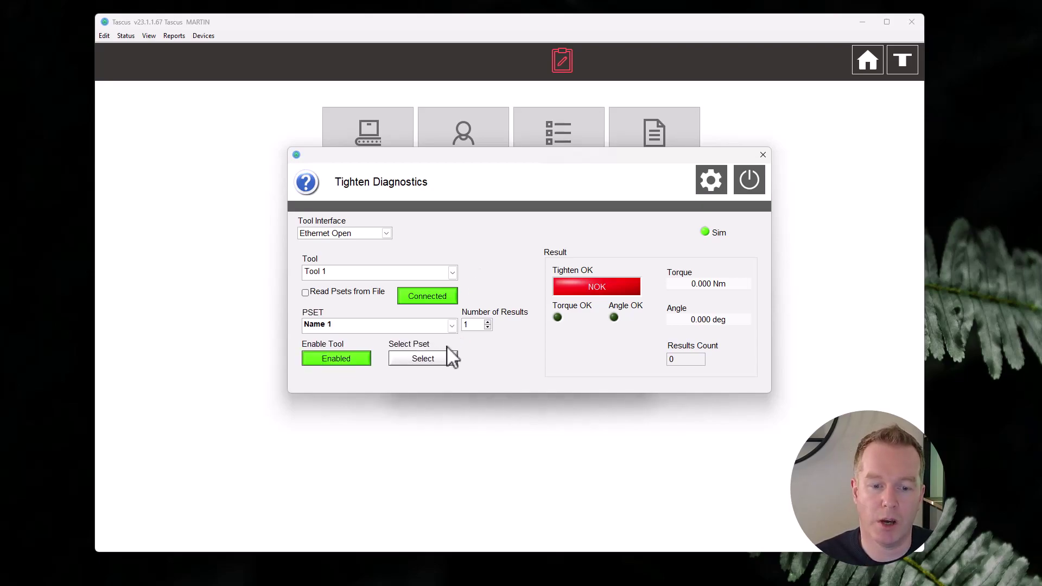
Cycle through PSET Names 2, 0 and 1, finishing on PSET Name 2.
click(452, 326)
click(430, 360)
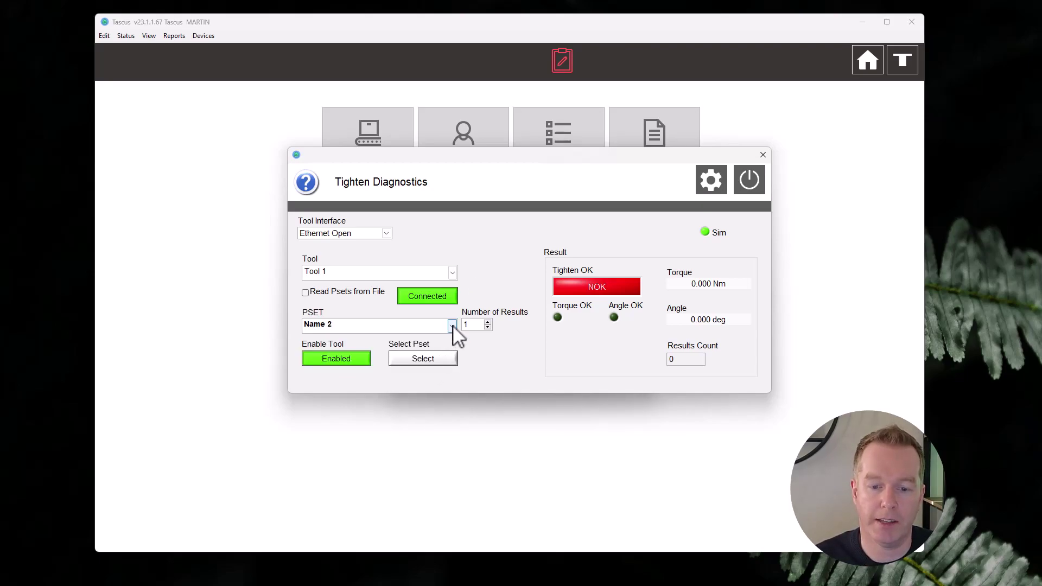
click(452, 325)
click(448, 337)
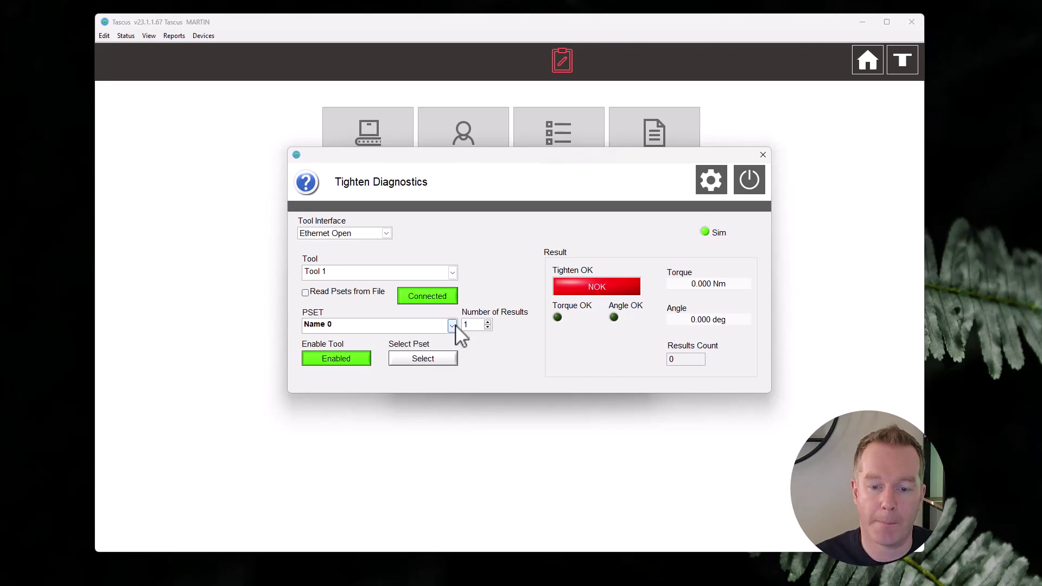
click(452, 324)
click(434, 349)
click(452, 324)
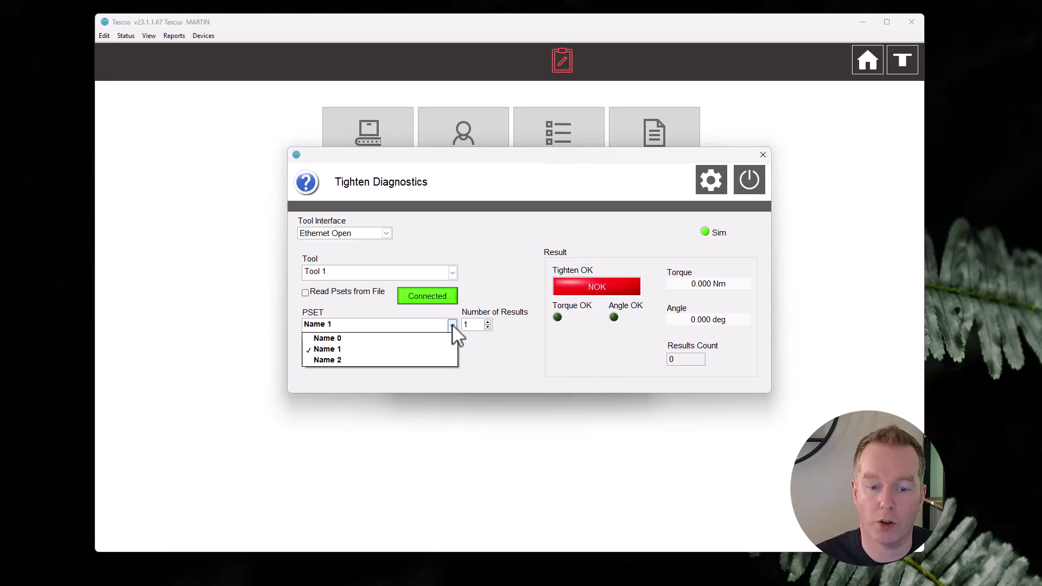
click(428, 360)
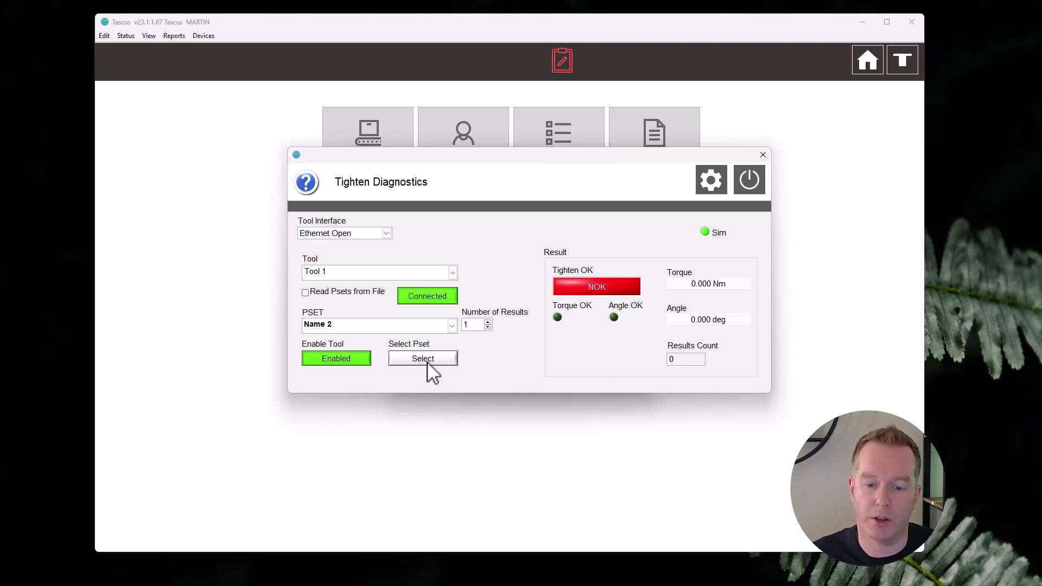
Switch the PSET to Name 0, then toggle the tool off and on twice, ending Enabled.
click(450, 326)
click(441, 337)
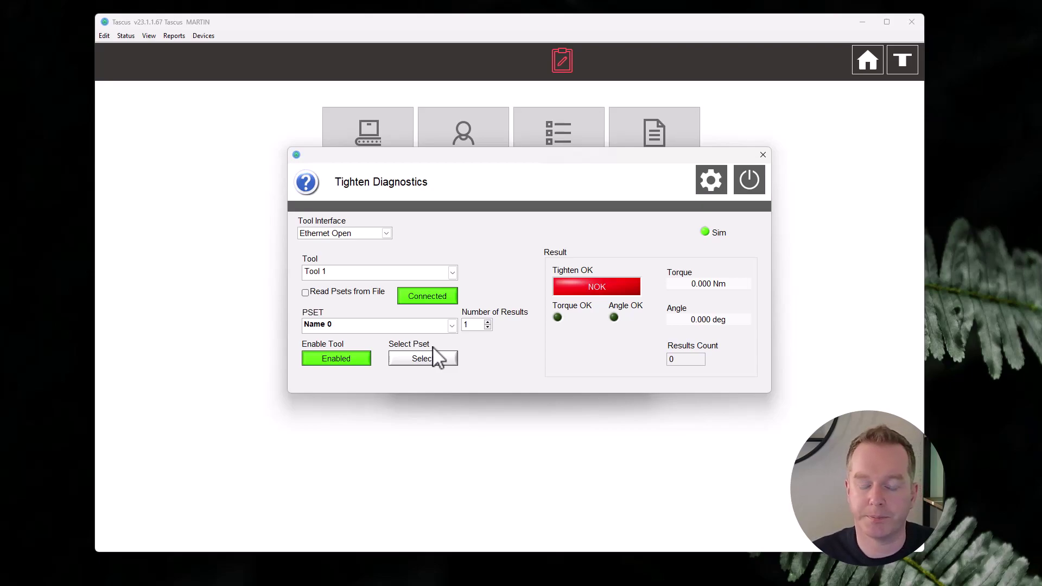
click(361, 363)
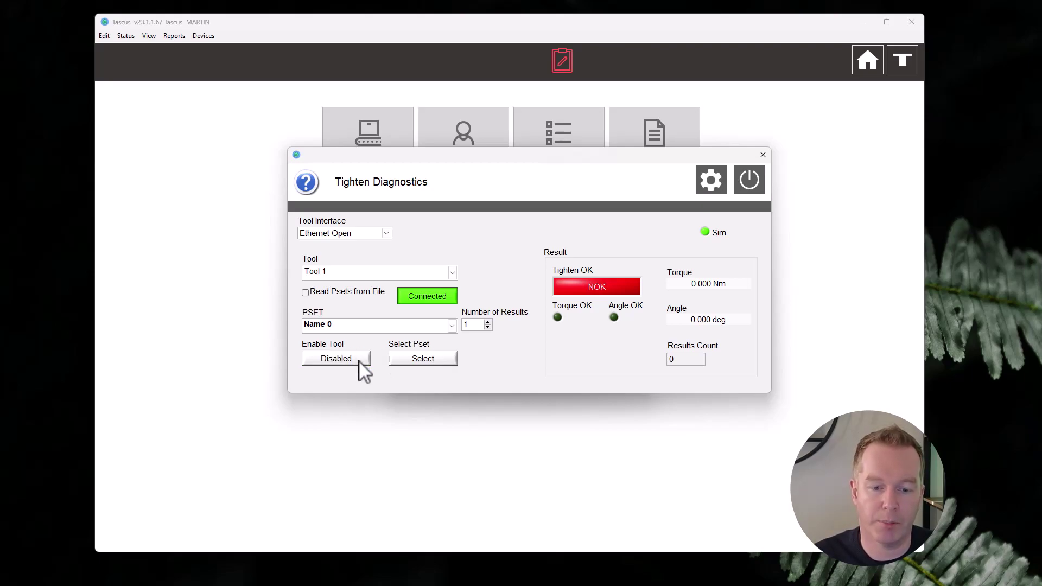
click(361, 362)
click(361, 362)
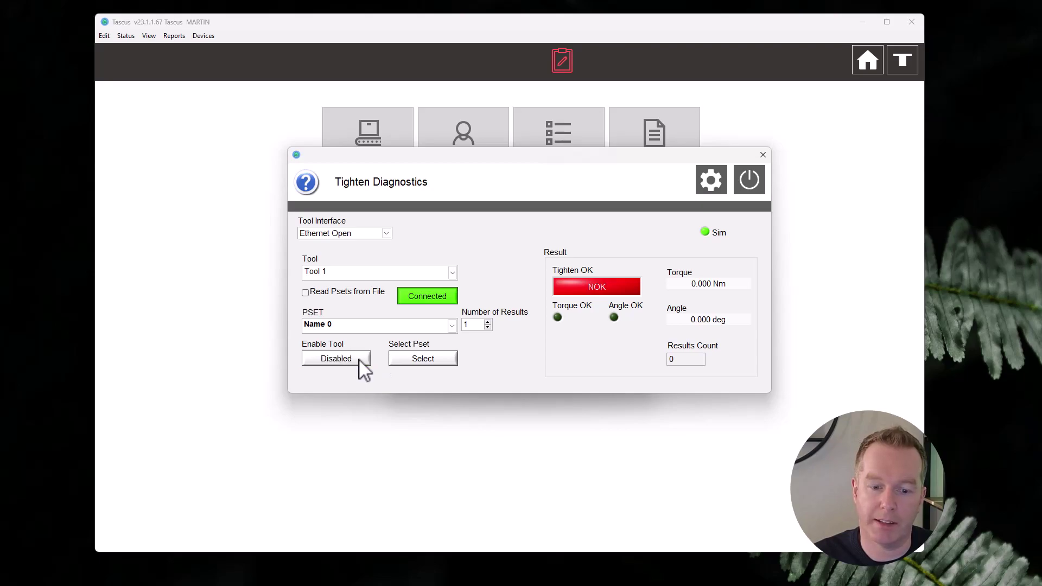
click(361, 362)
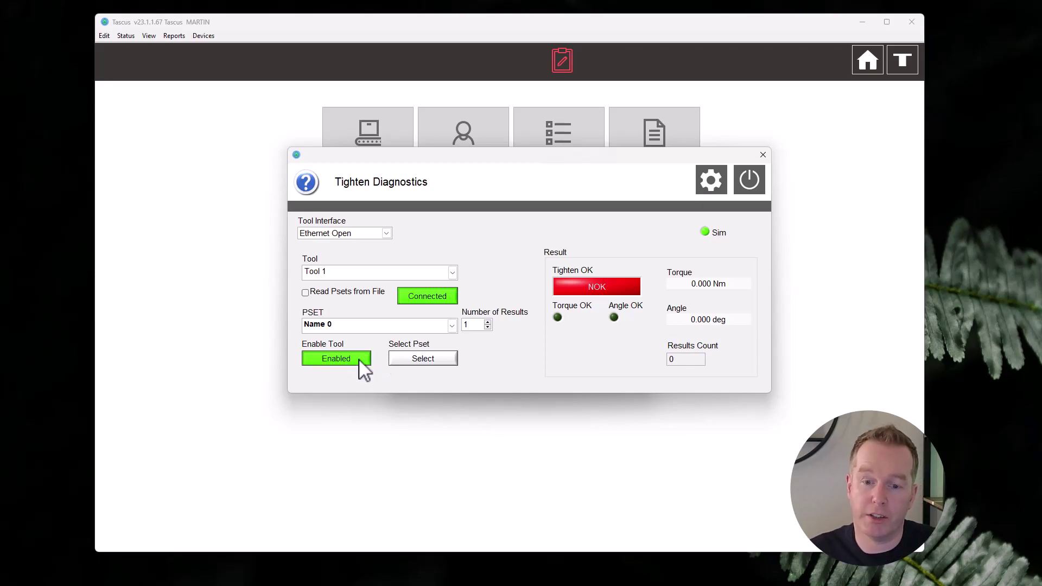